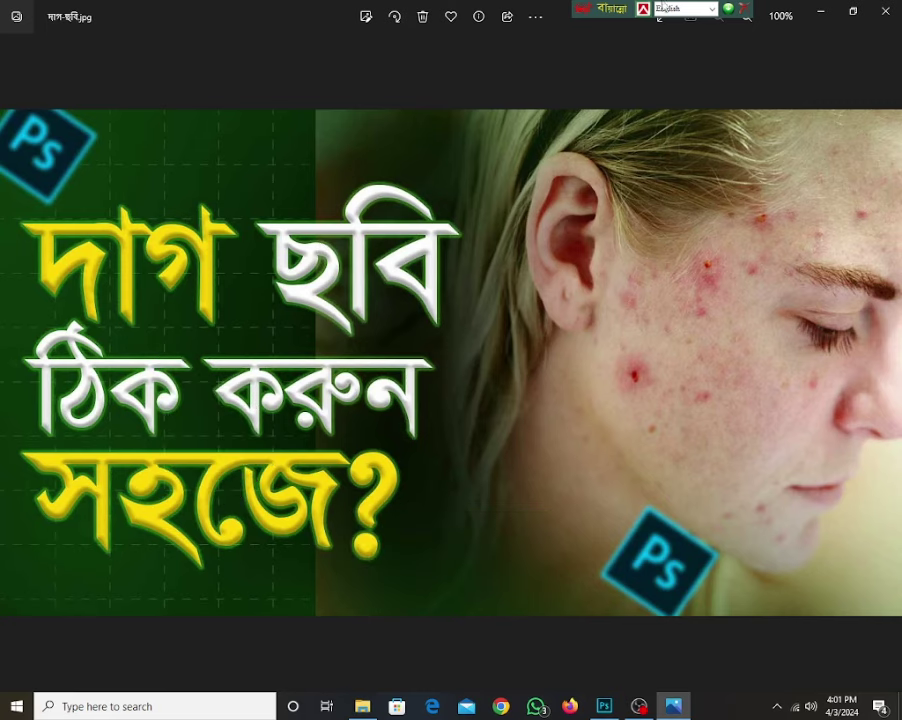
Step: Switch to Photoshop and open the image "download" from the Desktop folder
{"action": "left_click", "coordinate": [821, 11]}
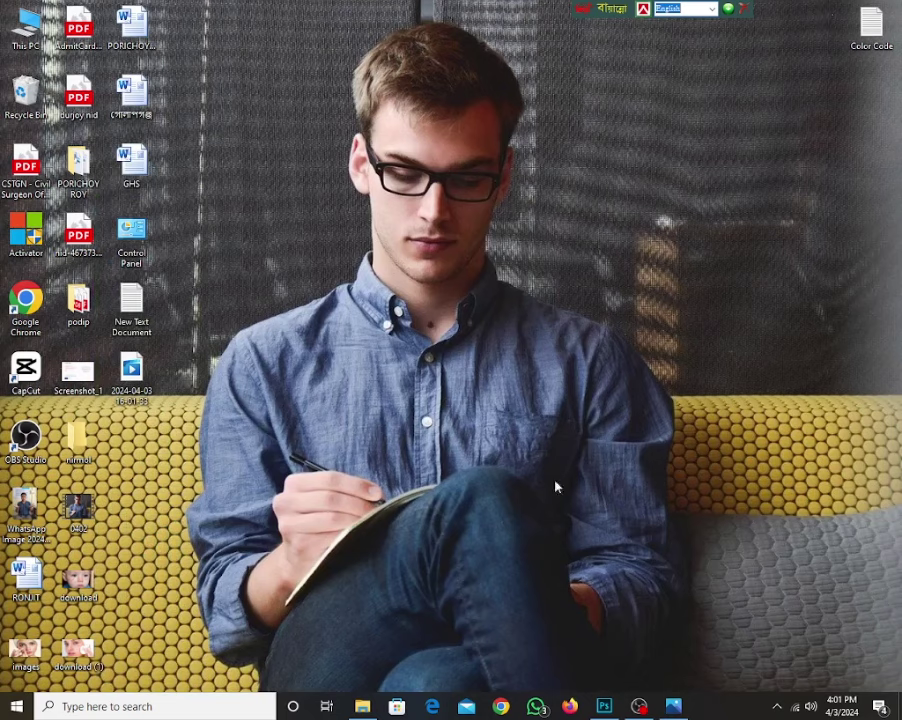
{"action": "left_click", "coordinate": [604, 706]}
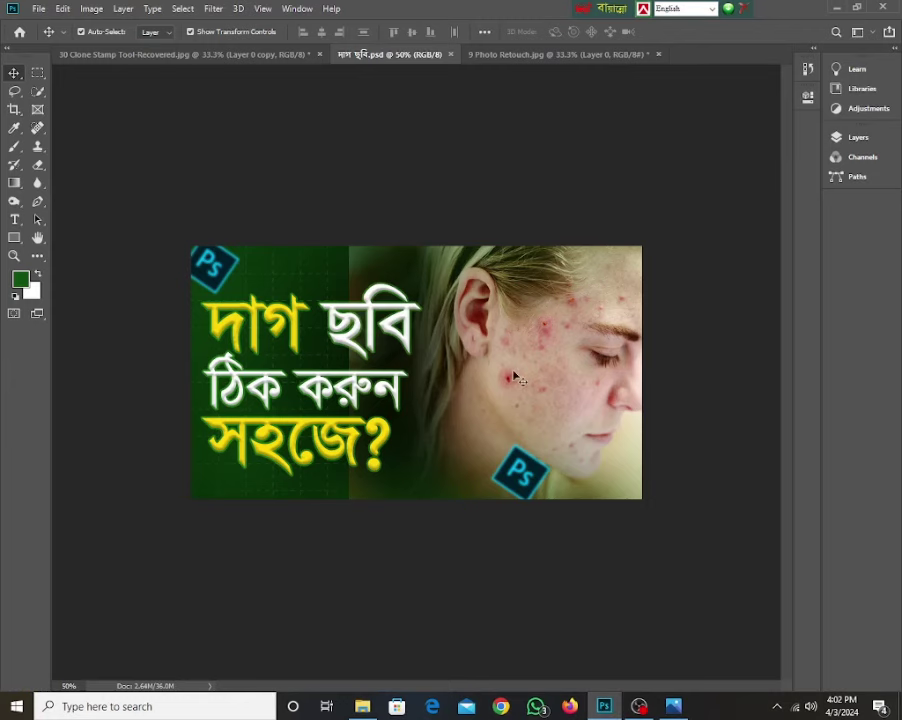
{"action": "left_click", "coordinate": [38, 9]}
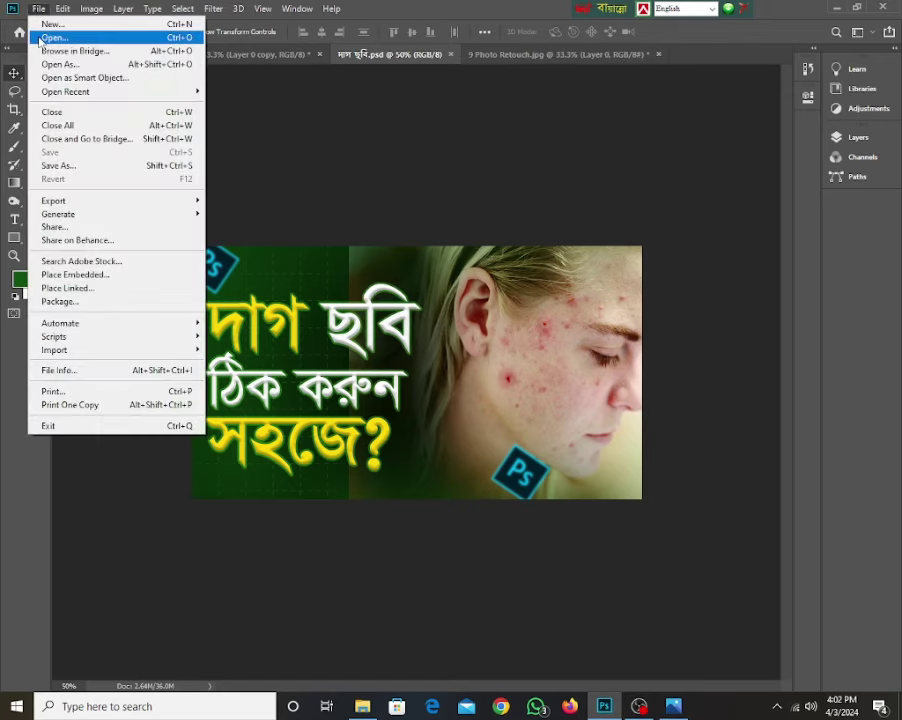
{"action": "left_click", "coordinate": [40, 33]}
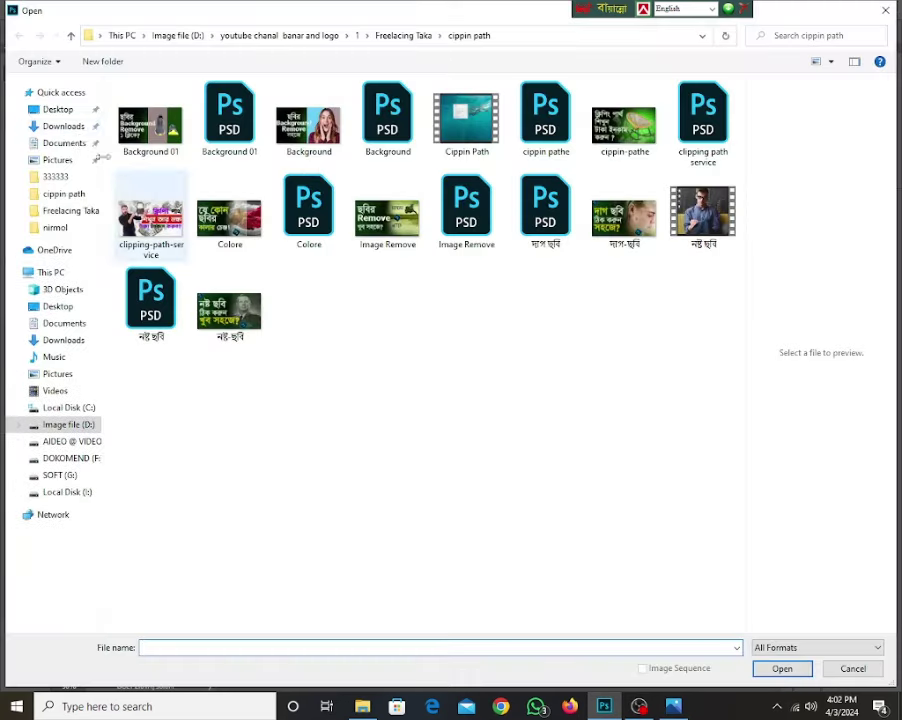
{"action": "left_click", "coordinate": [60, 113]}
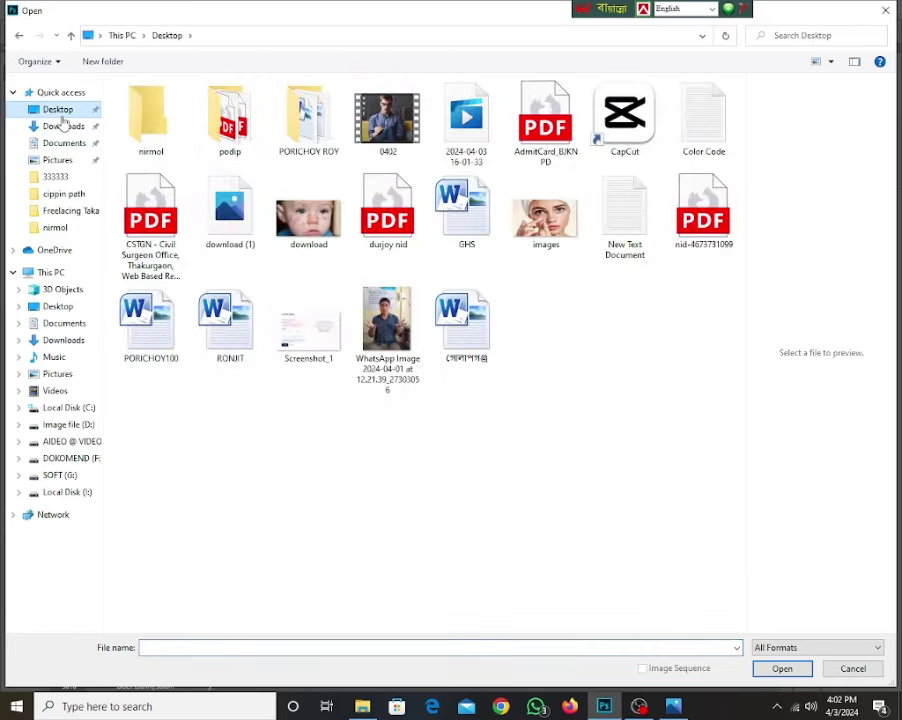
{"action": "left_click", "coordinate": [324, 232]}
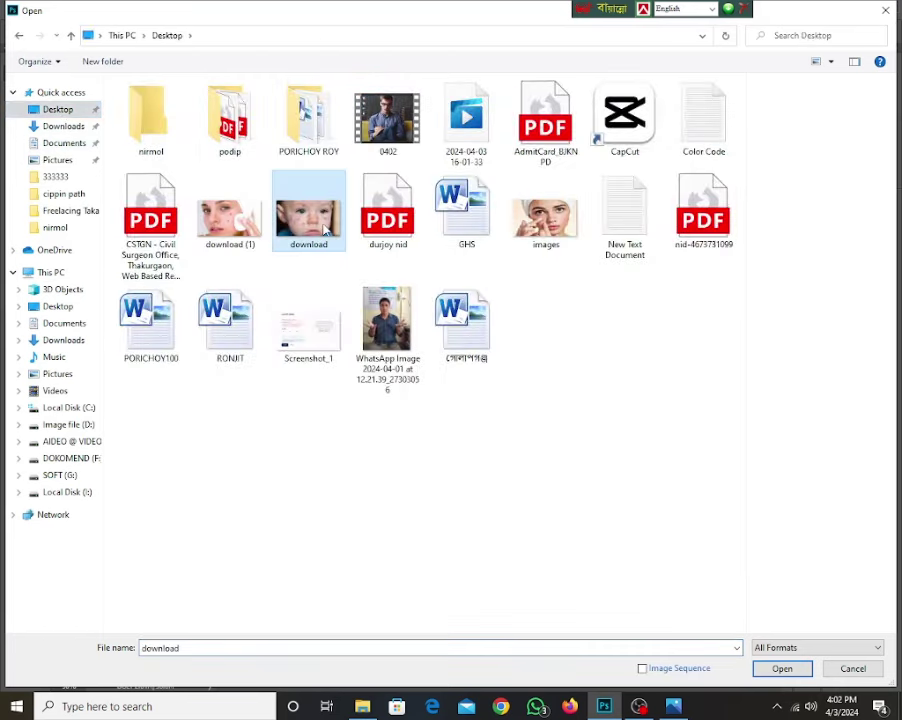
{"action": "left_click", "coordinate": [782, 669]}
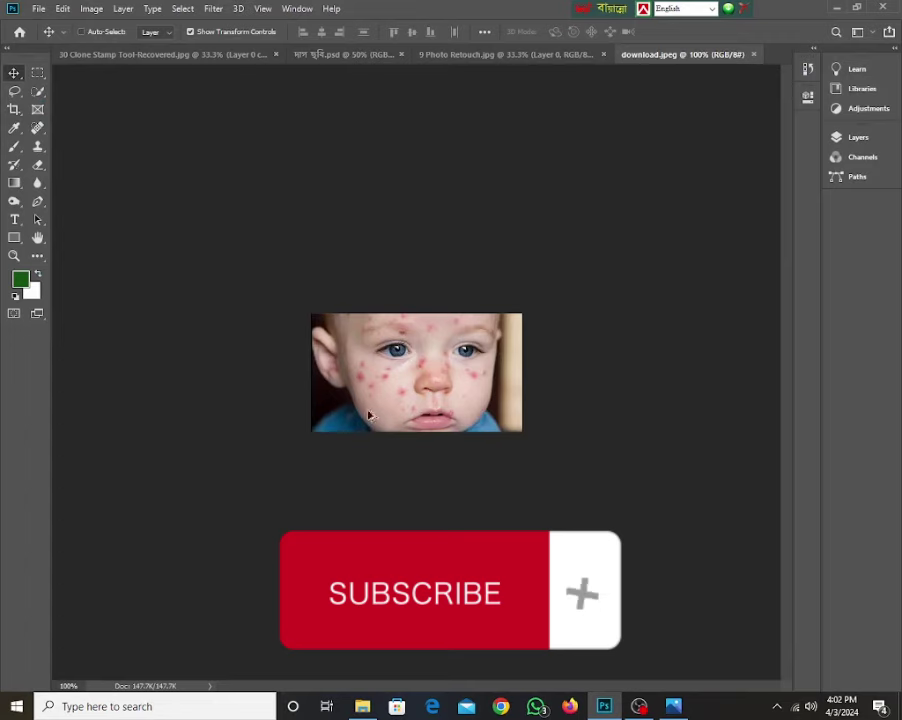
Step: Set the baby photo's image resolution to 300 pixels/inch with automatic resampling, keeping its width and height in inches
{"action": "left_click", "coordinate": [380, 370]}
{"action": "left_click", "coordinate": [383, 372]}
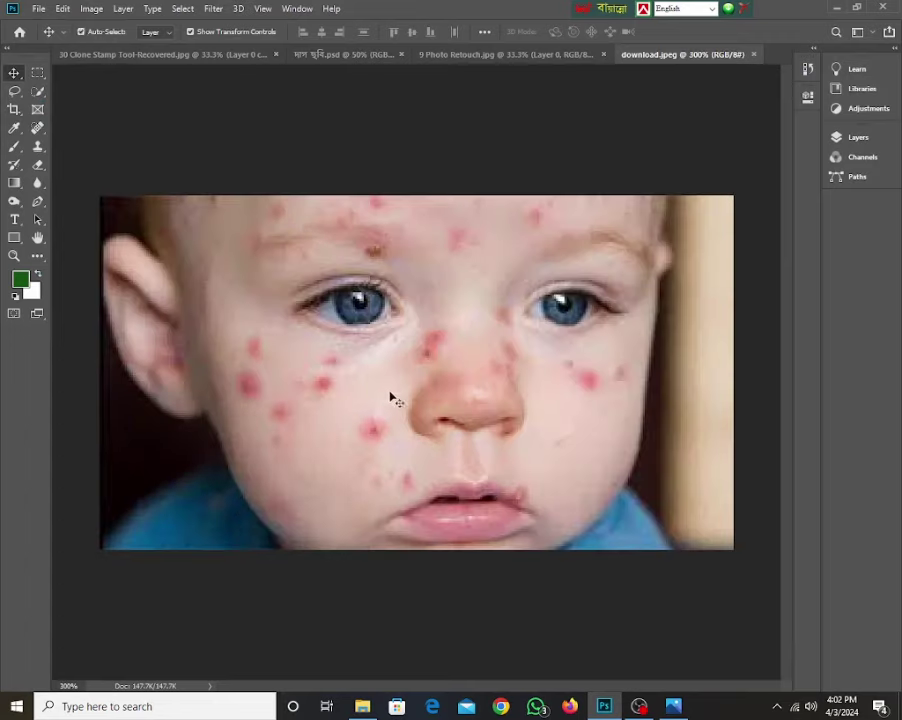
{"action": "left_click", "coordinate": [393, 398], "text": "ctrl+alt"}
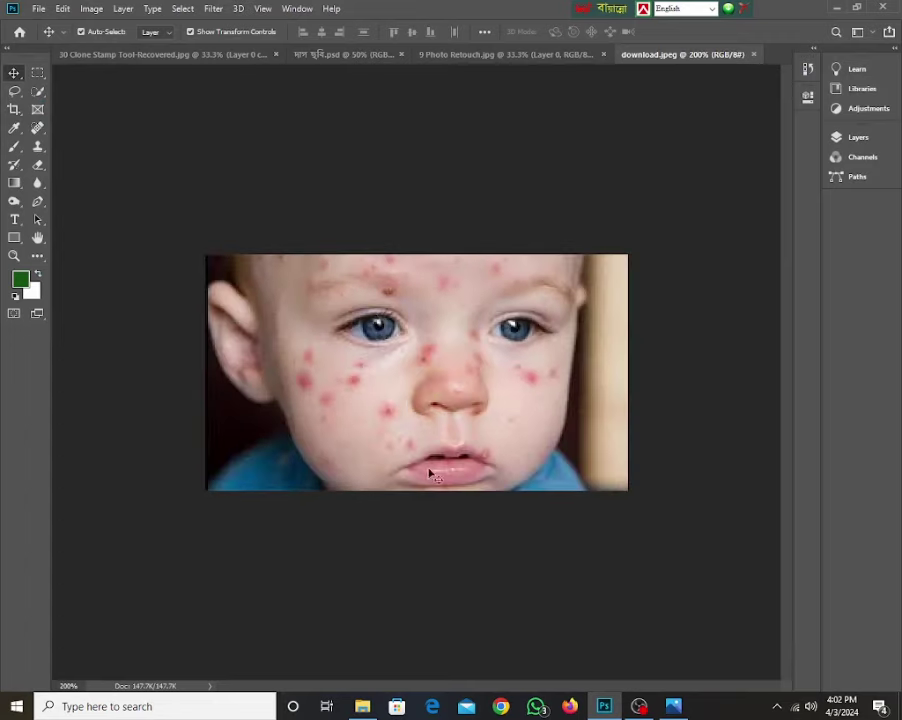
{"action": "left_click", "coordinate": [91, 9]}
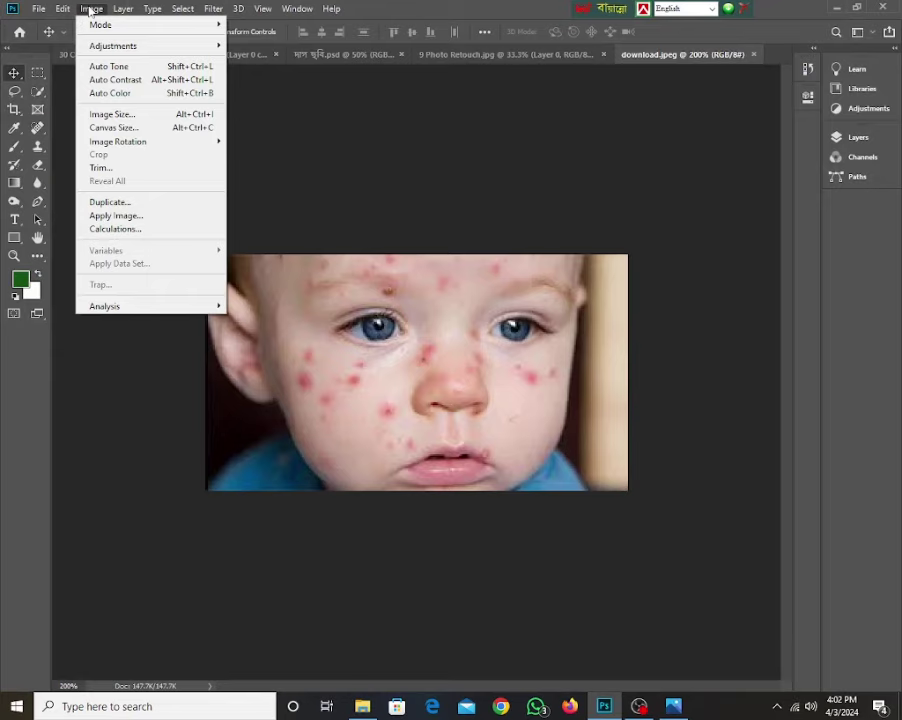
{"action": "left_click", "coordinate": [112, 115]}
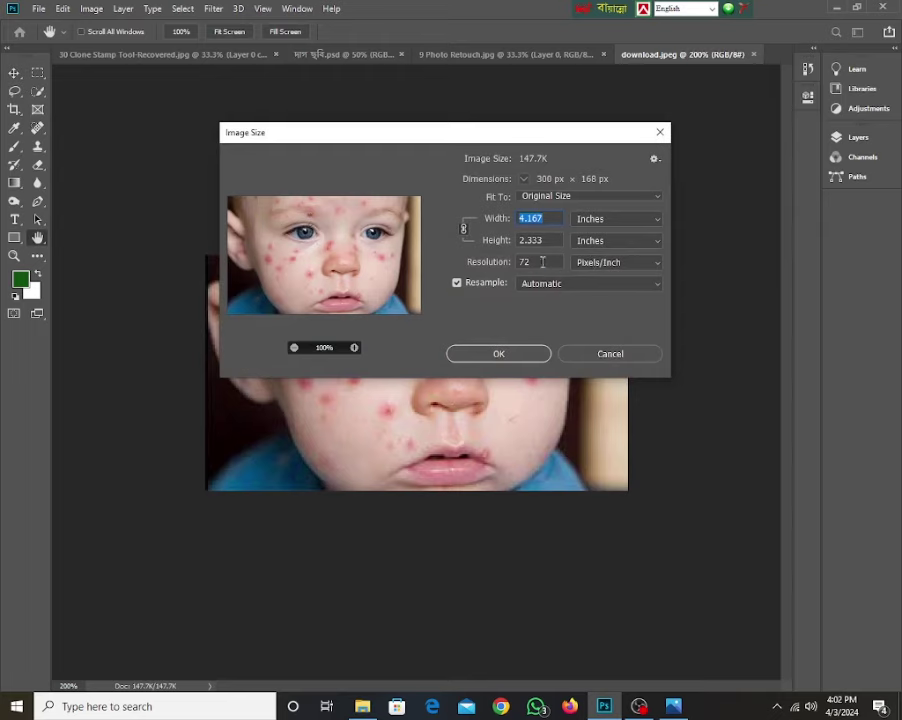
{"action": "double_click", "coordinate": [542, 262]}
{"action": "type", "text": "300"}
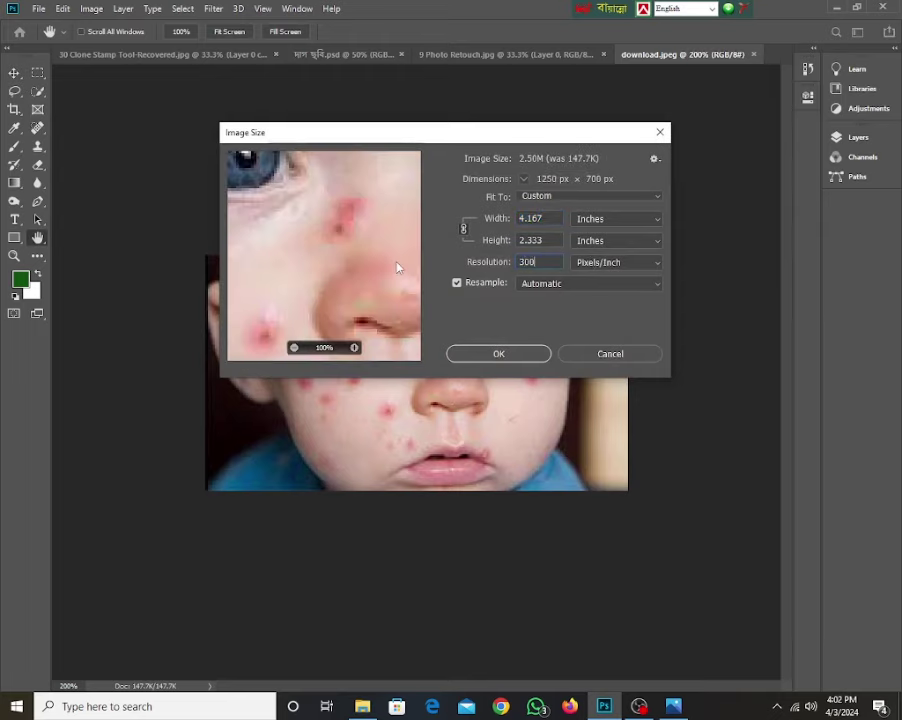
{"action": "key", "text": "Escape"}
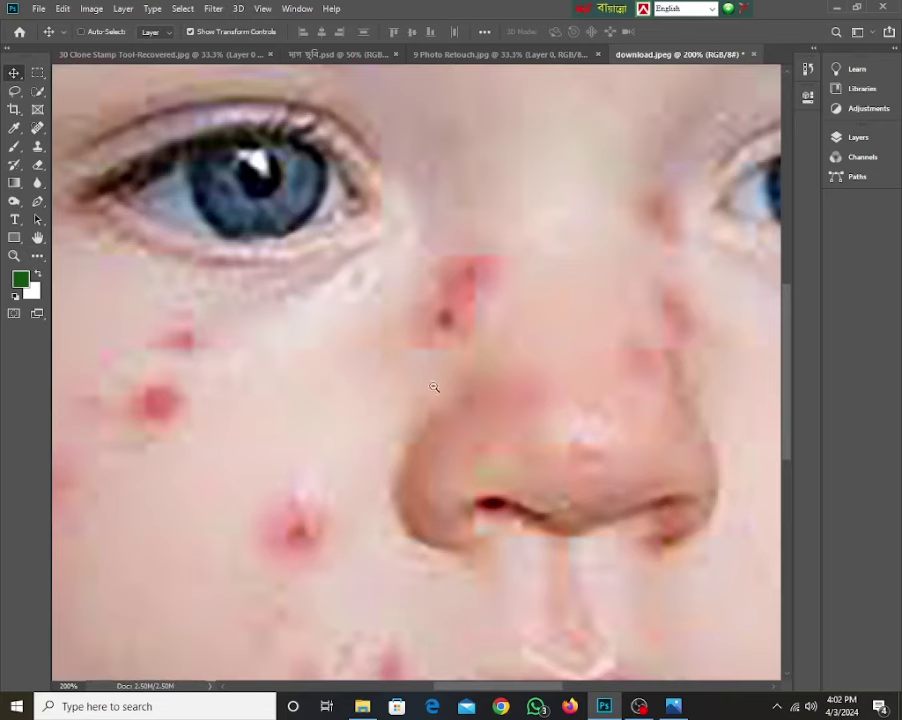
Step: Heal the red spot in the middle of the ear-side cheek using the content-aware Spot Healing Brush at size 50
{"action": "scroll", "coordinate": [340, 444], "scroll_direction": "down", "scroll_amount": 2}
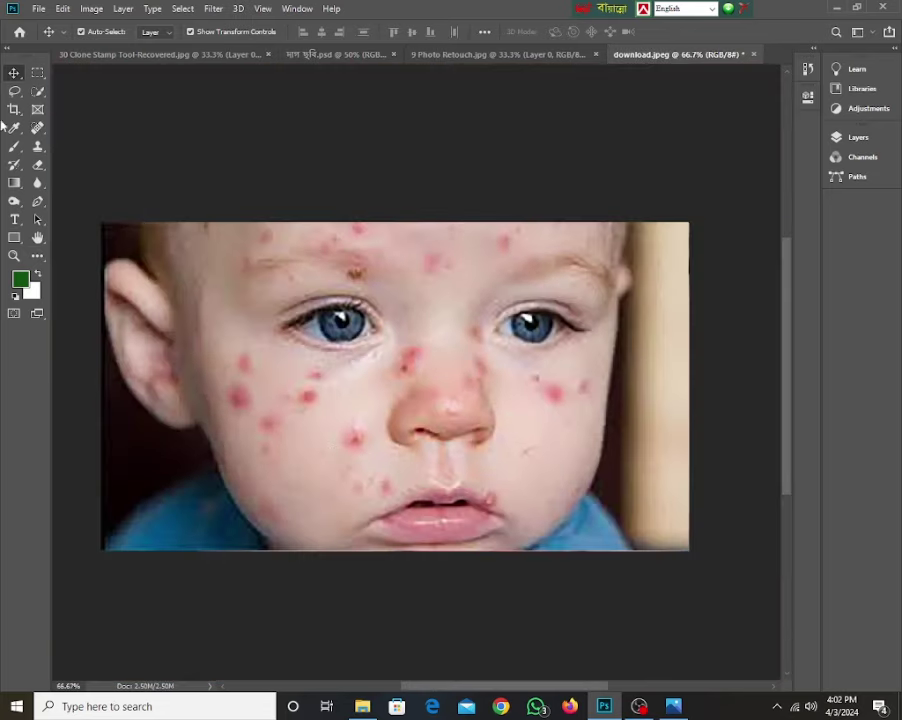
{"action": "left_click", "coordinate": [40, 150]}
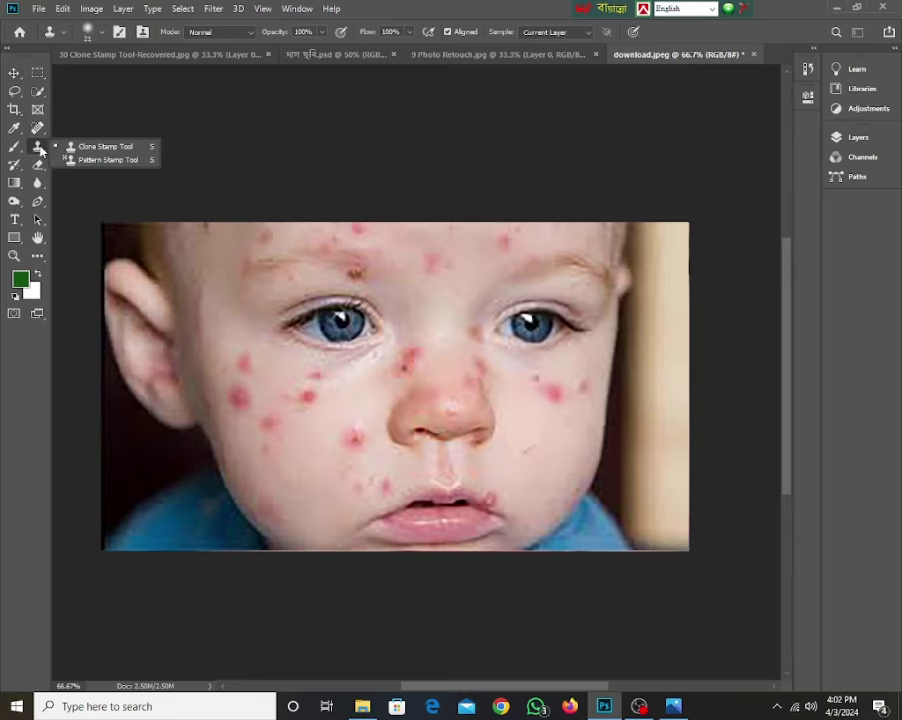
{"action": "left_click", "coordinate": [37, 128]}
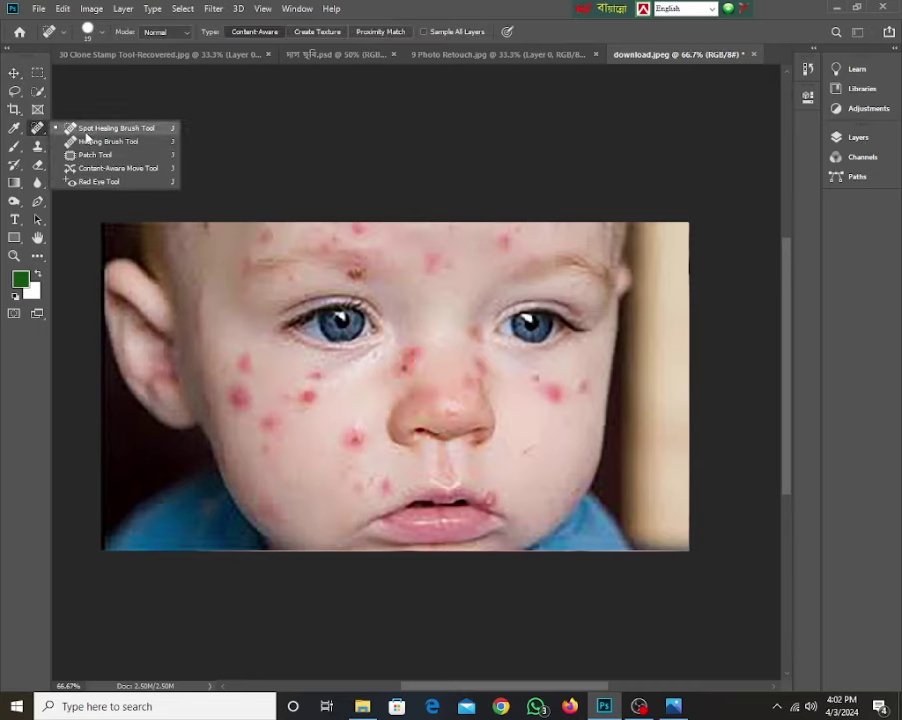
{"action": "left_click", "coordinate": [86, 131]}
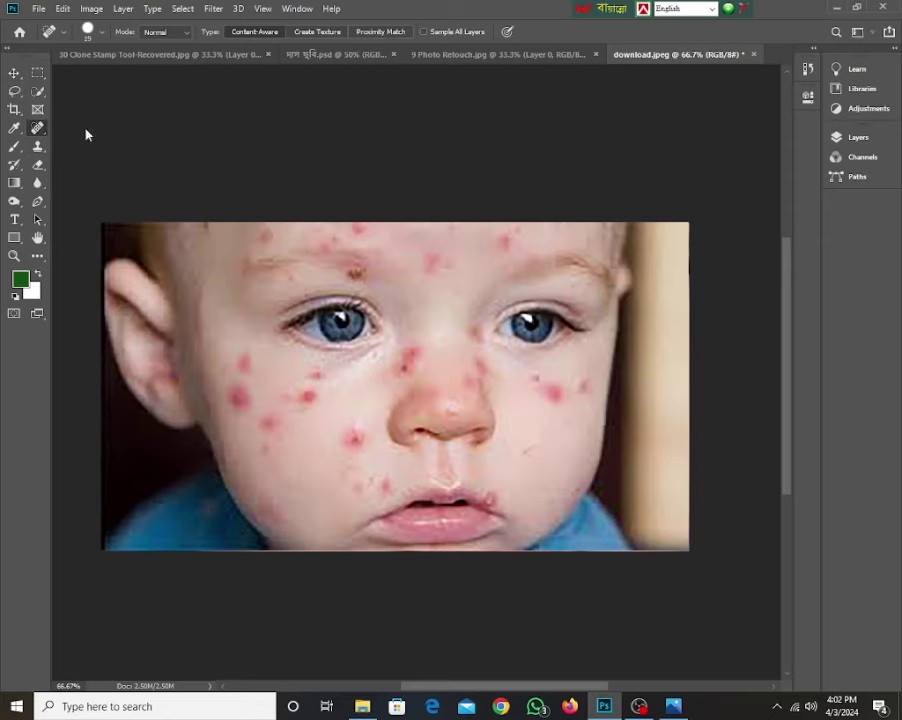
{"action": "left_click", "coordinate": [308, 399]}
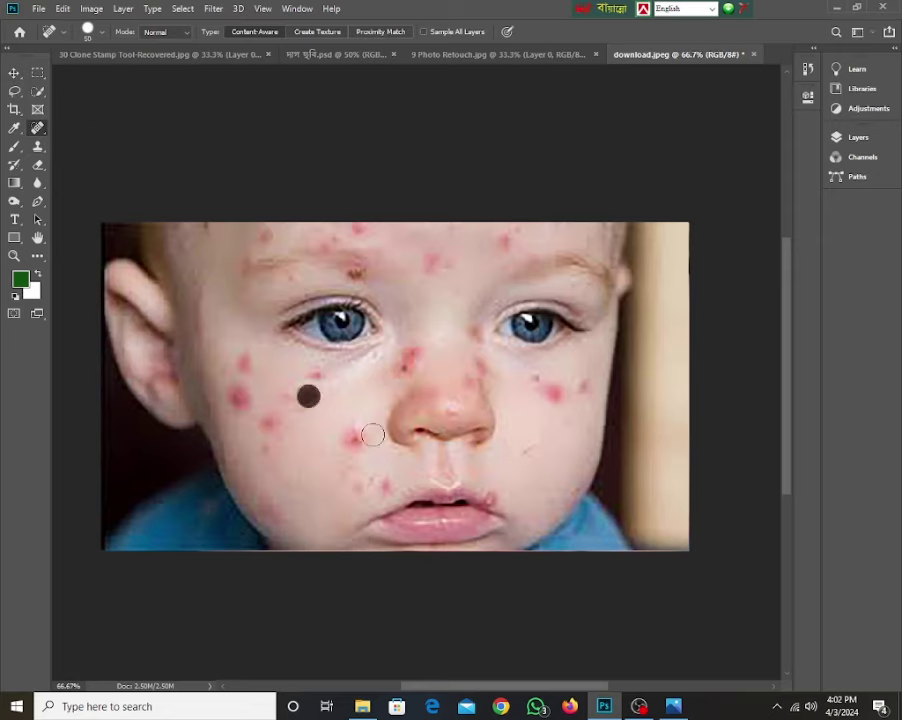
{"action": "left_click", "coordinate": [290, 399]}
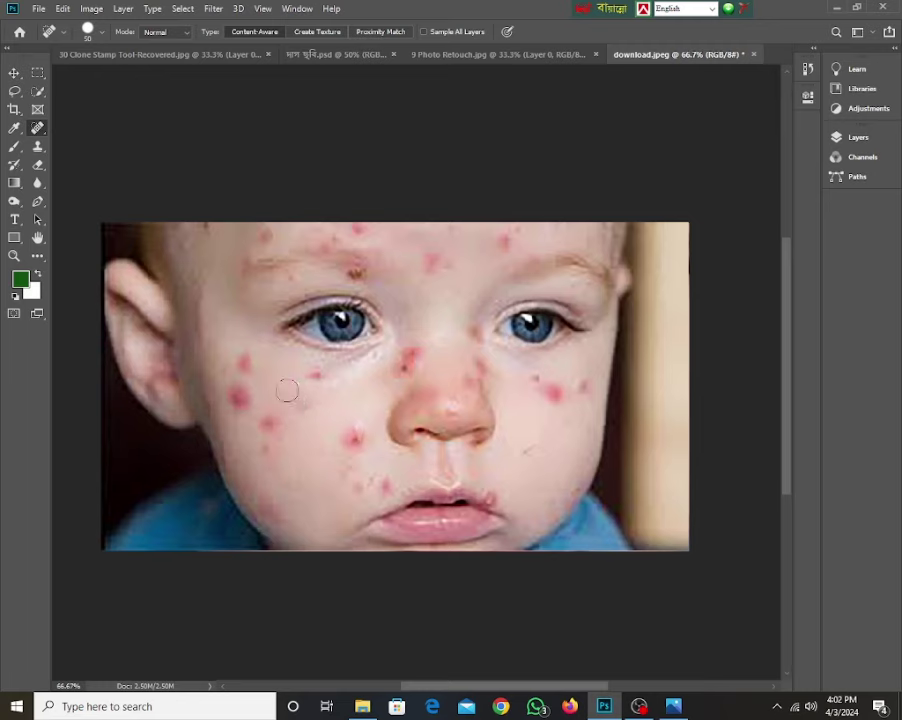
{"action": "left_click", "coordinate": [286, 386]}
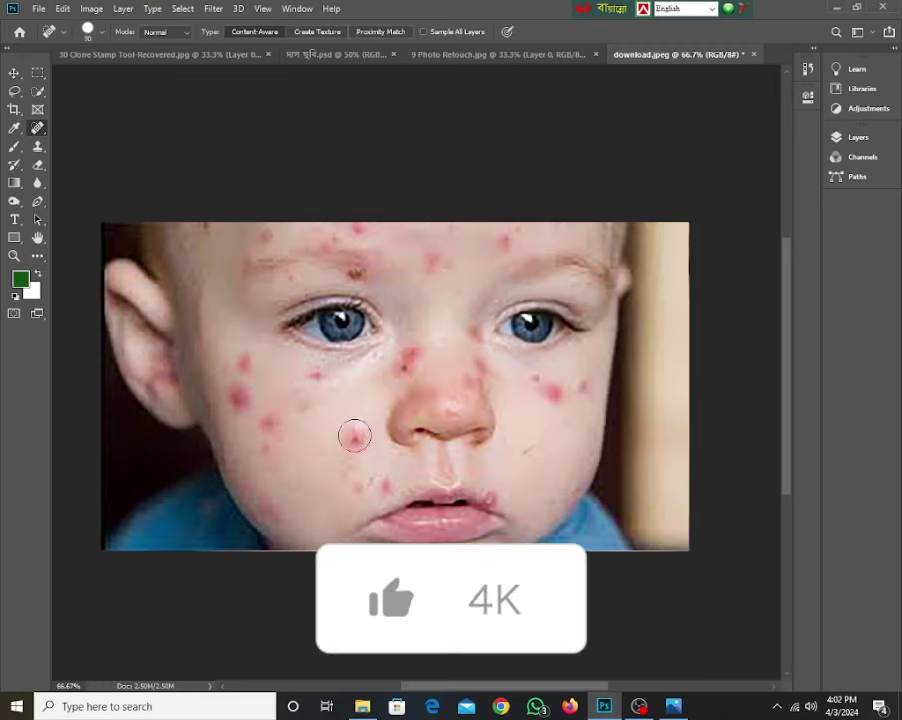
Step: Heal the other large red spots across the ear-side cheek with the Spot Healing Brush, enlarging it to size 80
{"action": "left_click", "coordinate": [350, 433]}
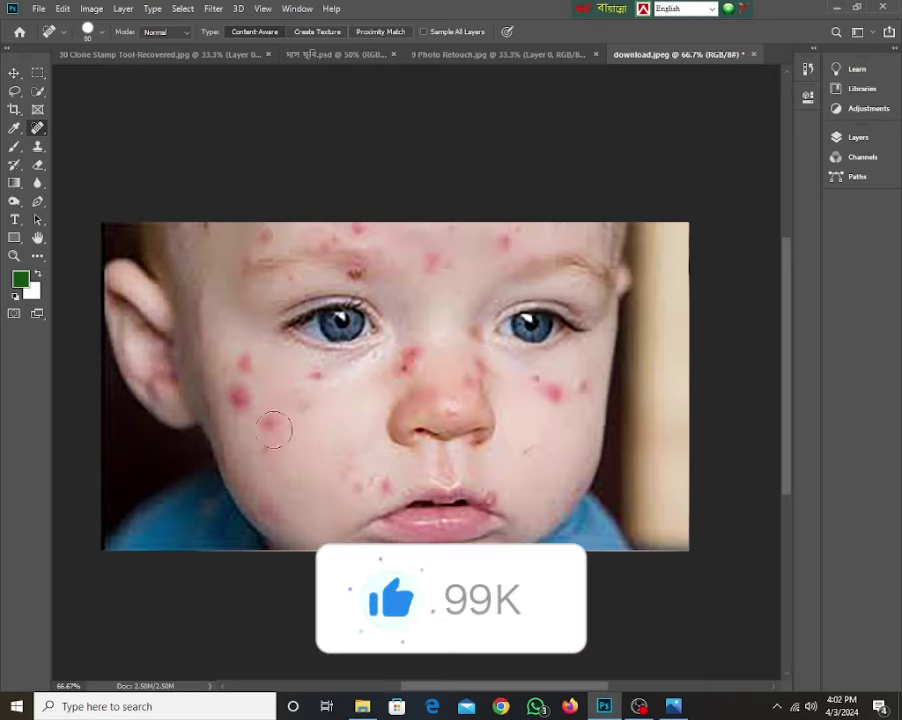
{"action": "left_click", "coordinate": [267, 421]}
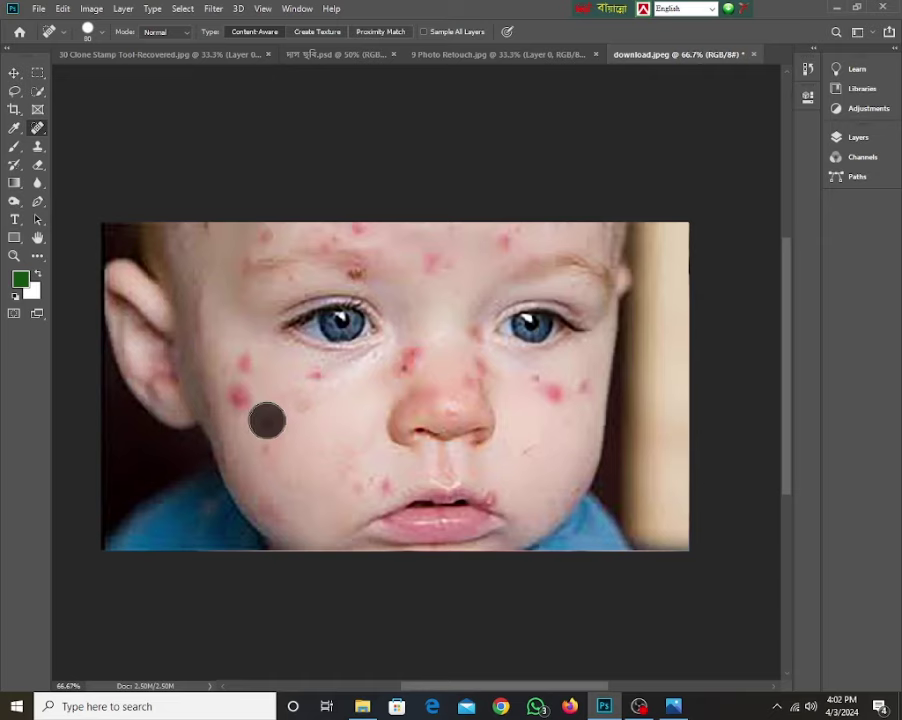
{"action": "left_click", "coordinate": [238, 397]}
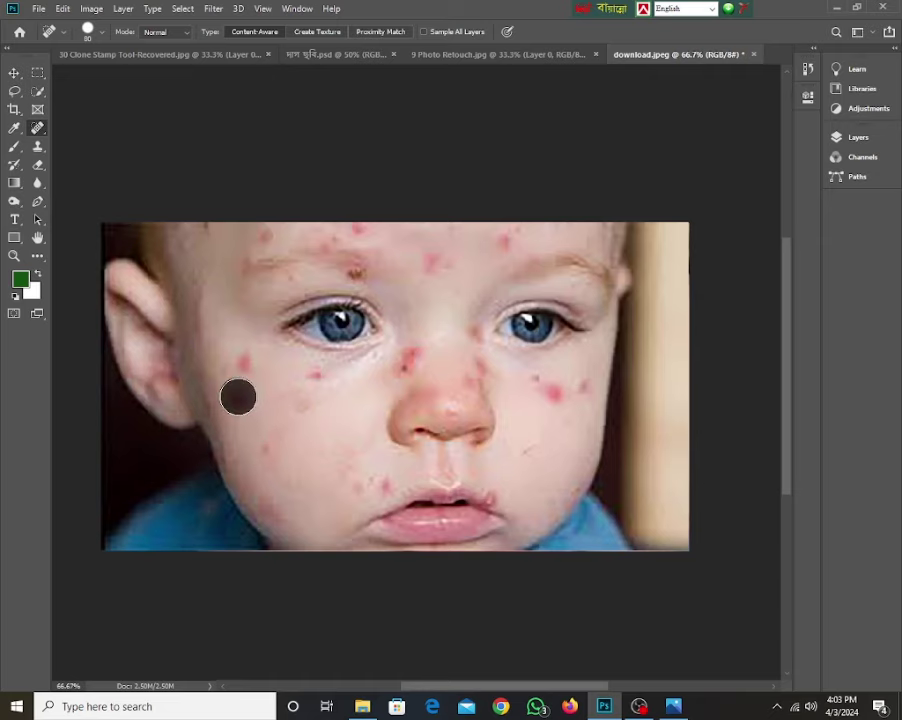
{"action": "left_click", "coordinate": [245, 363]}
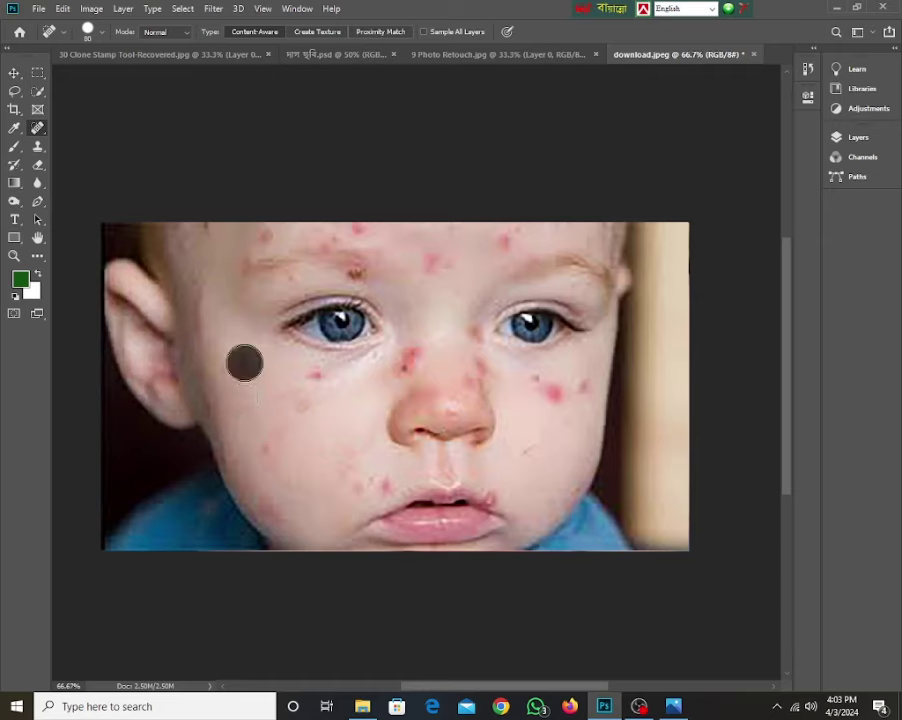
{"action": "left_click", "coordinate": [316, 378]}
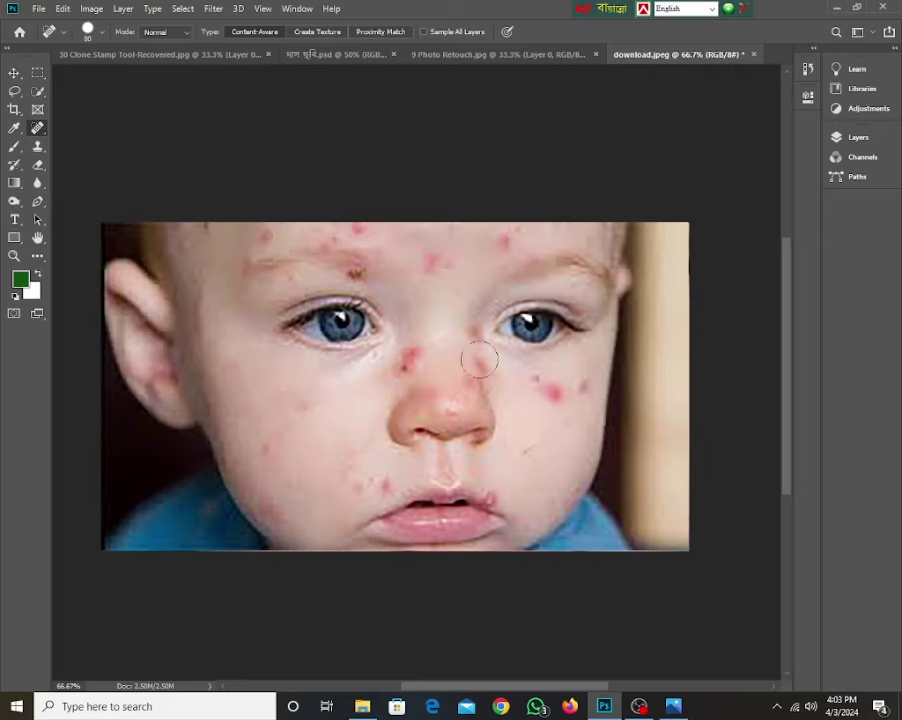
Step: Heal the three red spots on the opposite cheek below the eye with the Spot Healing Brush at size 80
{"action": "left_click", "coordinate": [552, 396]}
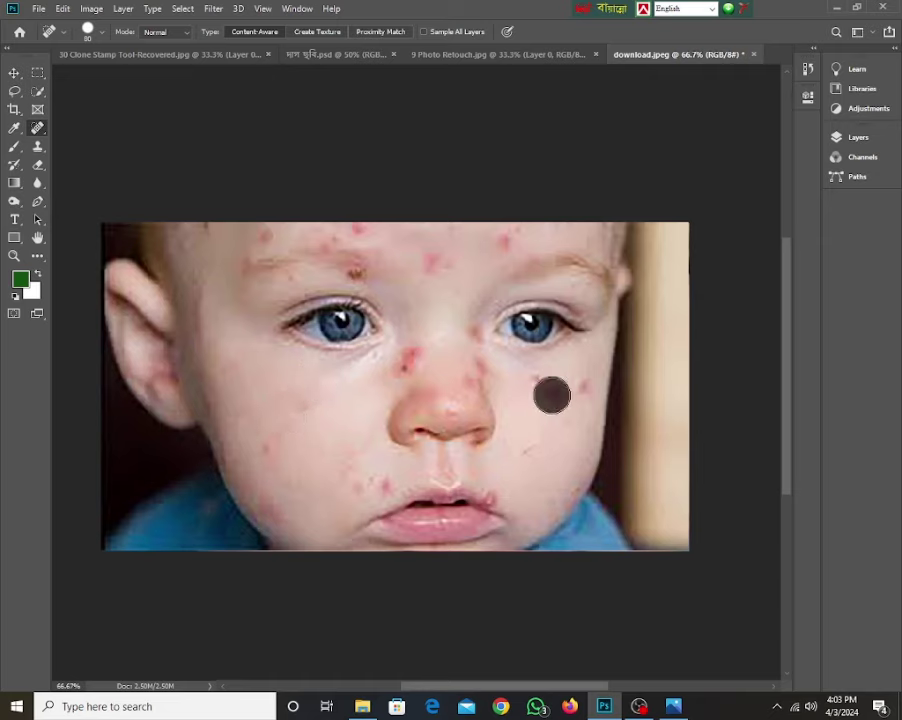
{"action": "left_click", "coordinate": [579, 387]}
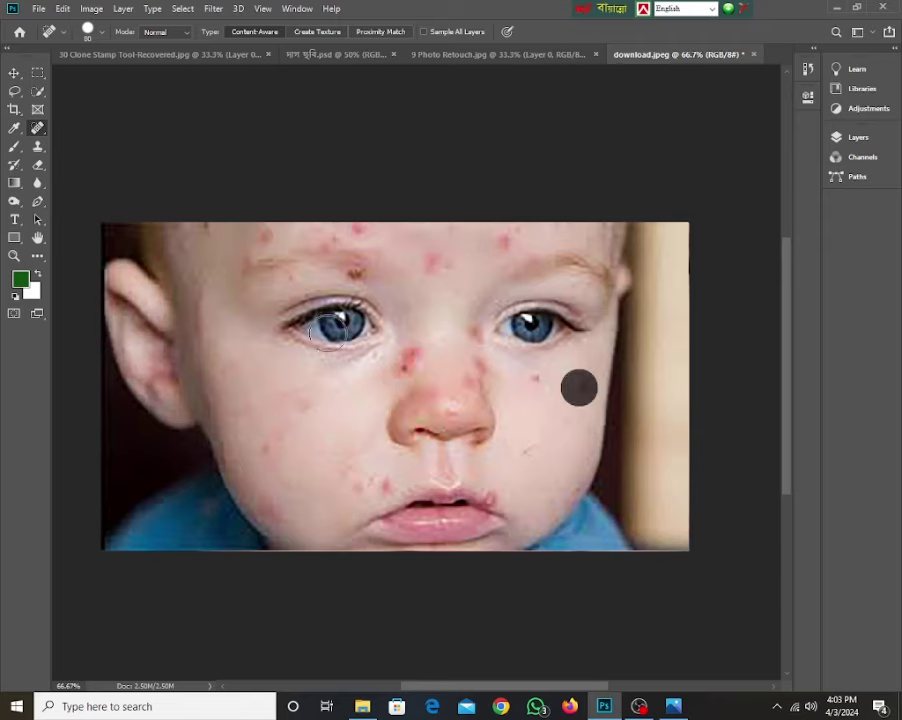
{"action": "left_click", "coordinate": [532, 380]}
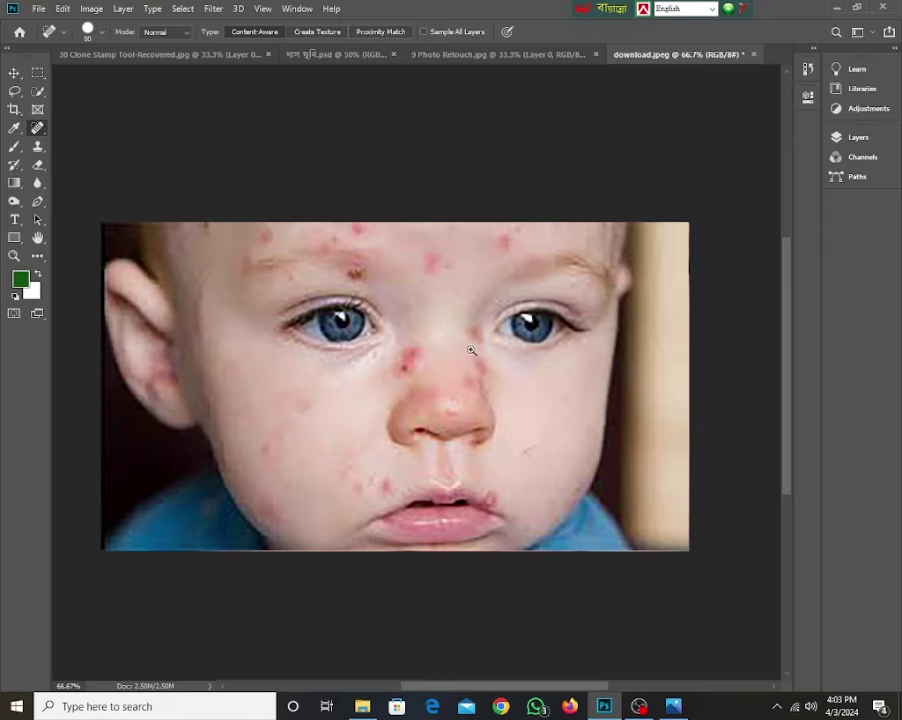
Step: Heal the dark red blemish at the side of the nose bridge near the ear-side eye with the Spot Healing Brush
{"action": "left_click", "coordinate": [500, 402], "text": "ctrl"}
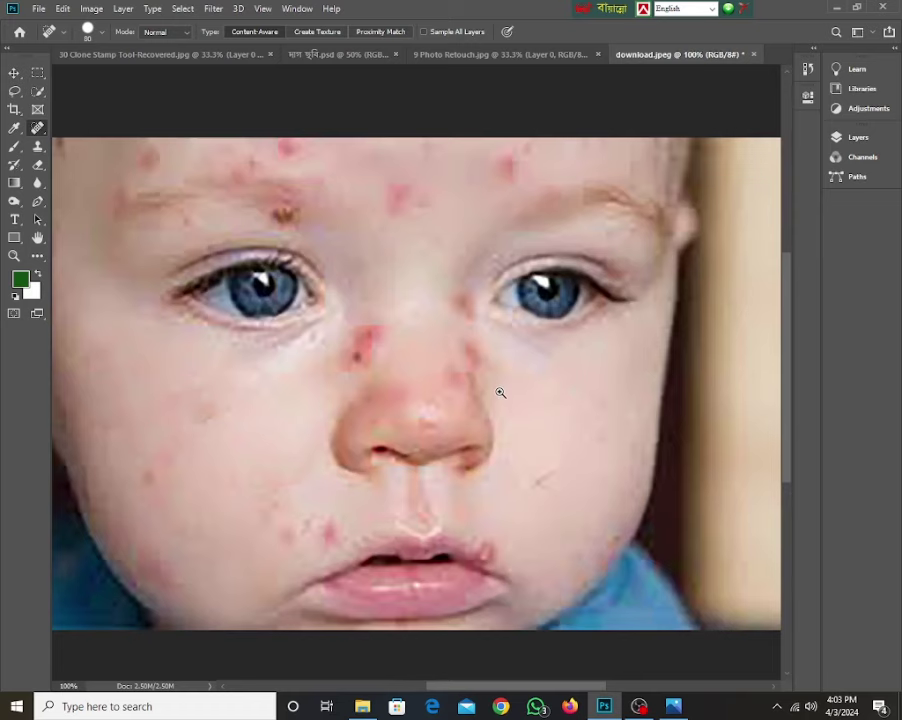
{"action": "left_click", "coordinate": [363, 347]}
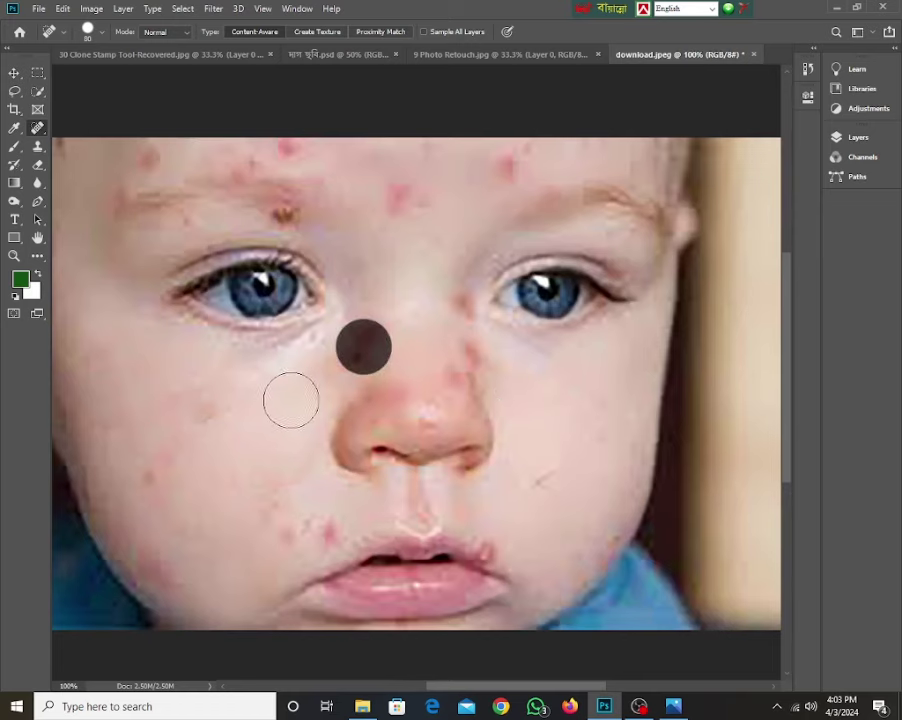
{"action": "left_click", "coordinate": [341, 366]}
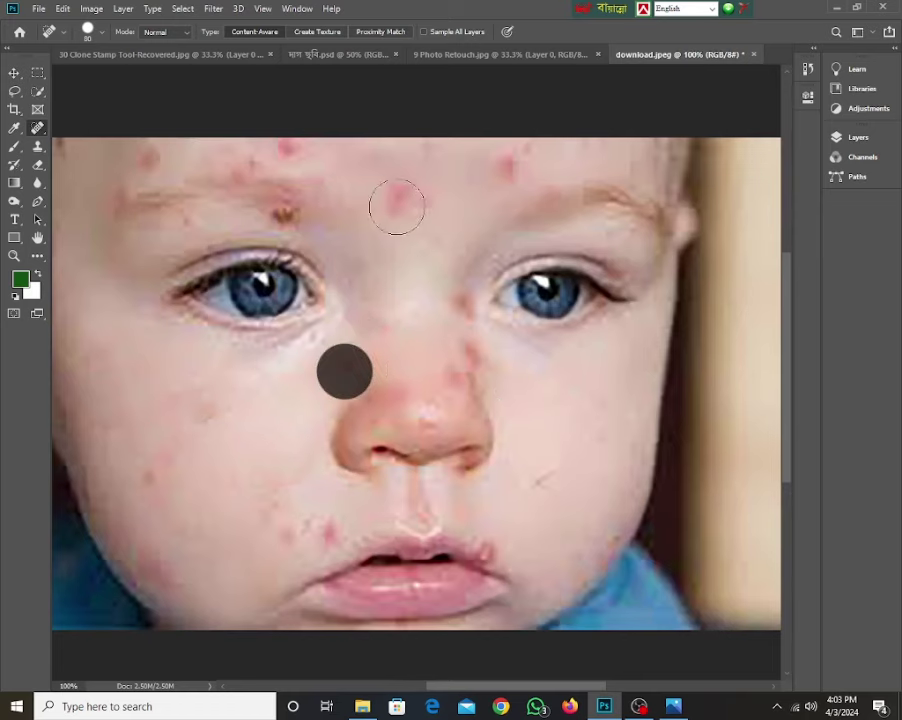
Step: Heal the red forehead spots with the Spot Healing Brush at size 80, plus the brown blemish at the inner end of the ear-side eyebrow
{"action": "left_click", "coordinate": [397, 206]}
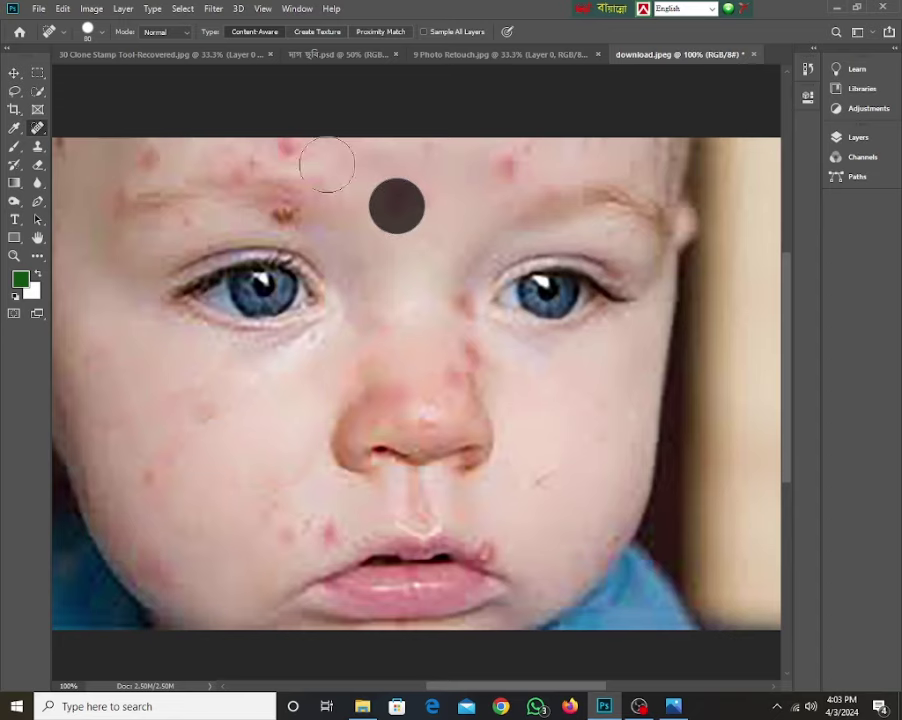
{"action": "left_click_drag", "start_coordinate": [409, 177], "coordinate": [459, 312]}
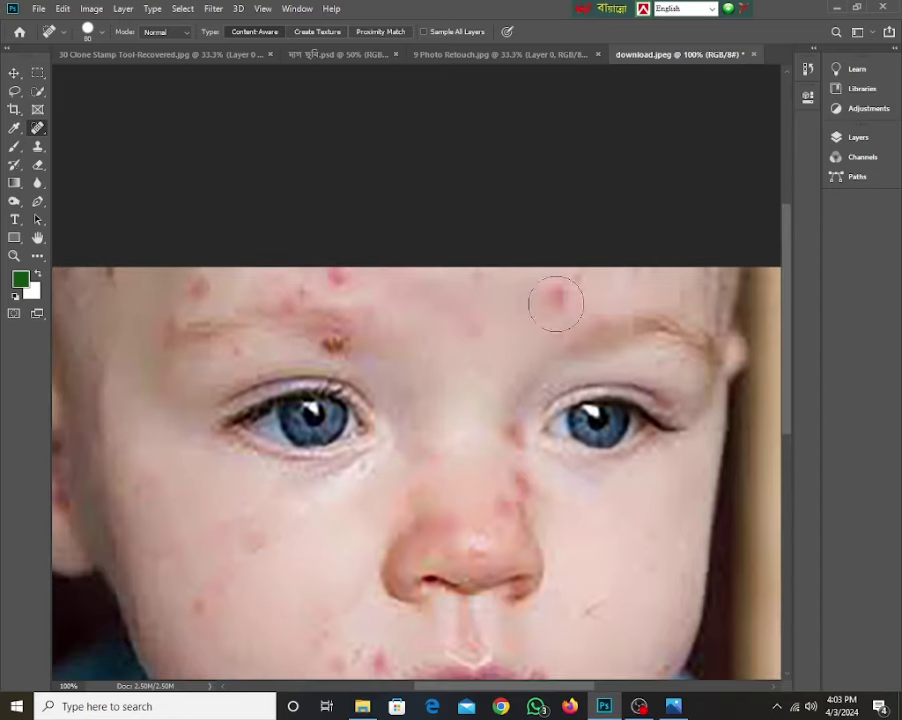
{"action": "left_click", "coordinate": [558, 292]}
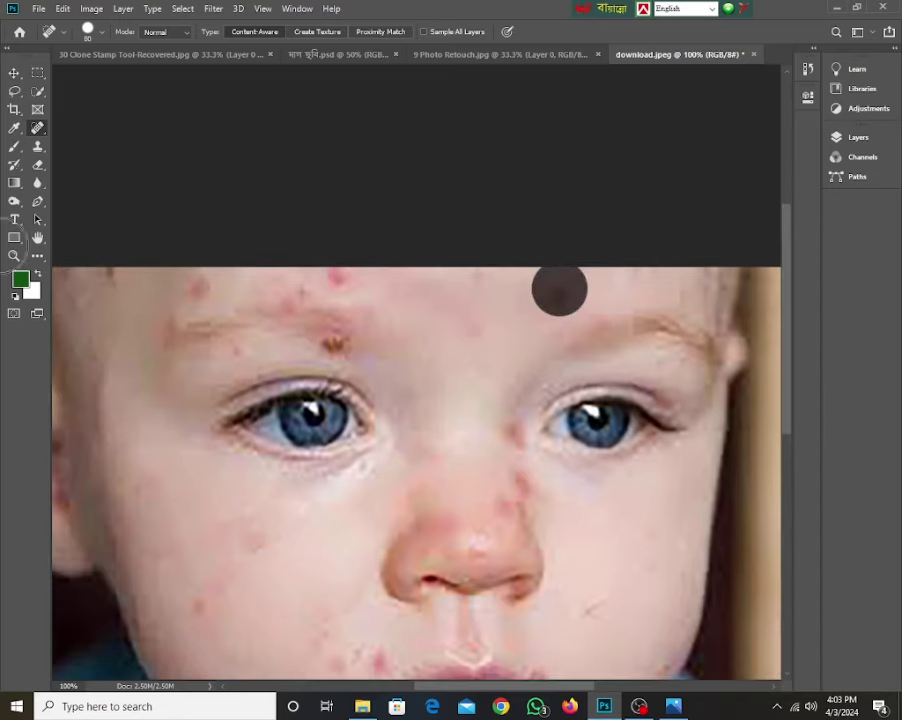
{"action": "left_click", "coordinate": [339, 263]}
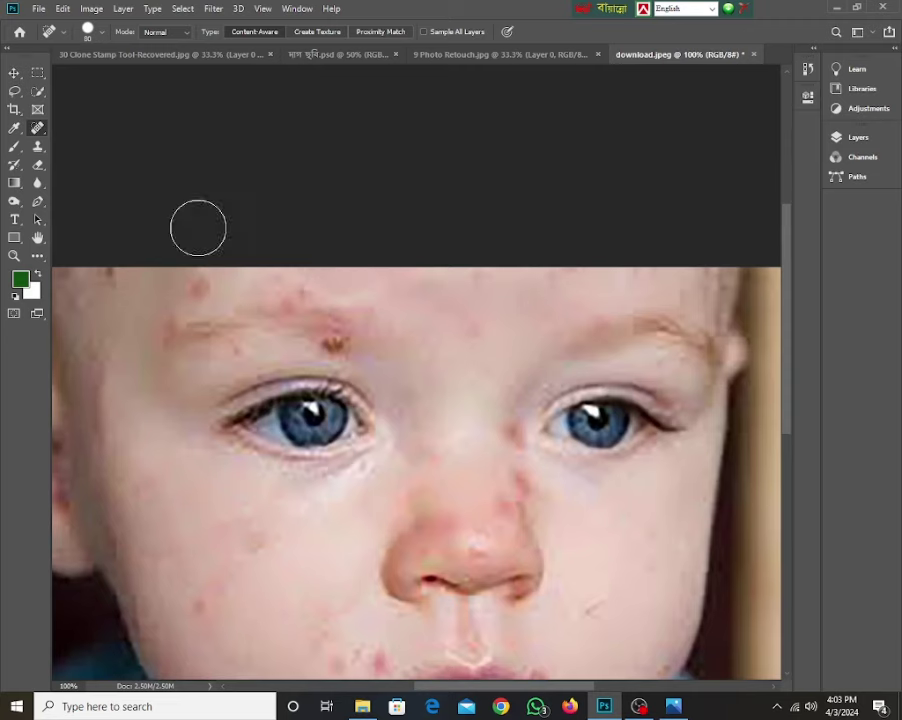
{"action": "left_click", "coordinate": [200, 277]}
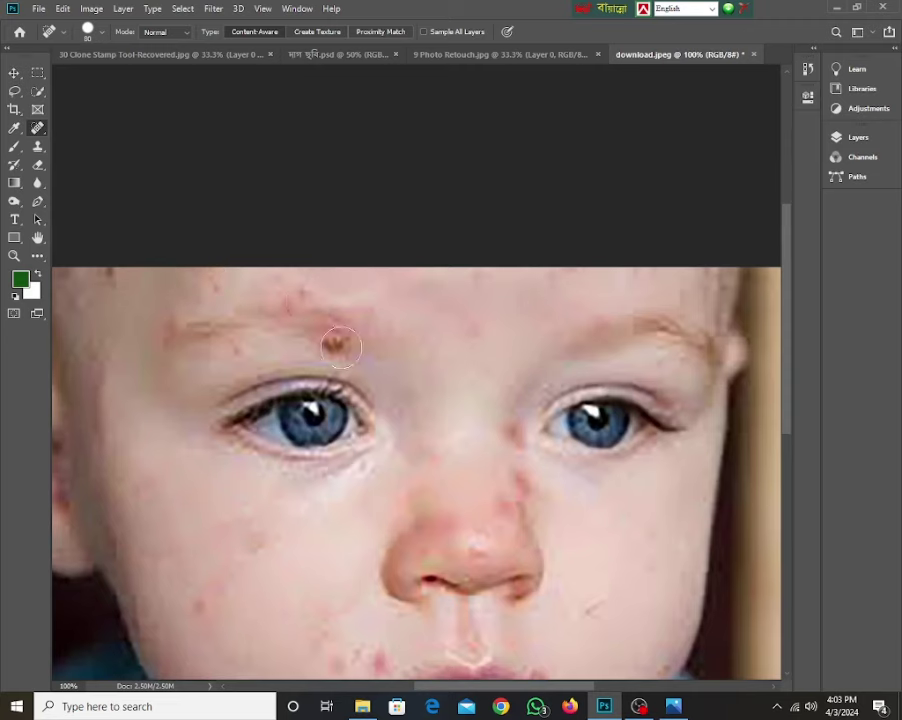
{"action": "left_click", "coordinate": [339, 346]}
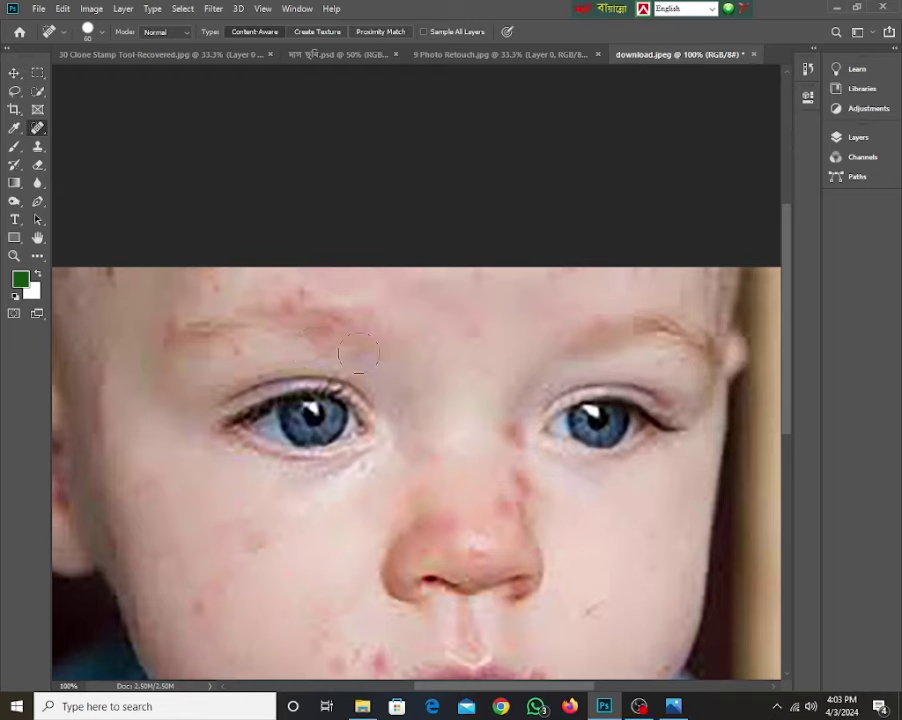
Step: Heal the spots beside the mouth, on the lower ear-side cheek and along both jaw edges using Spot Healing Brush sizes 60 and 80
{"action": "left_click_drag", "start_coordinate": [434, 474], "coordinate": [424, 203]}
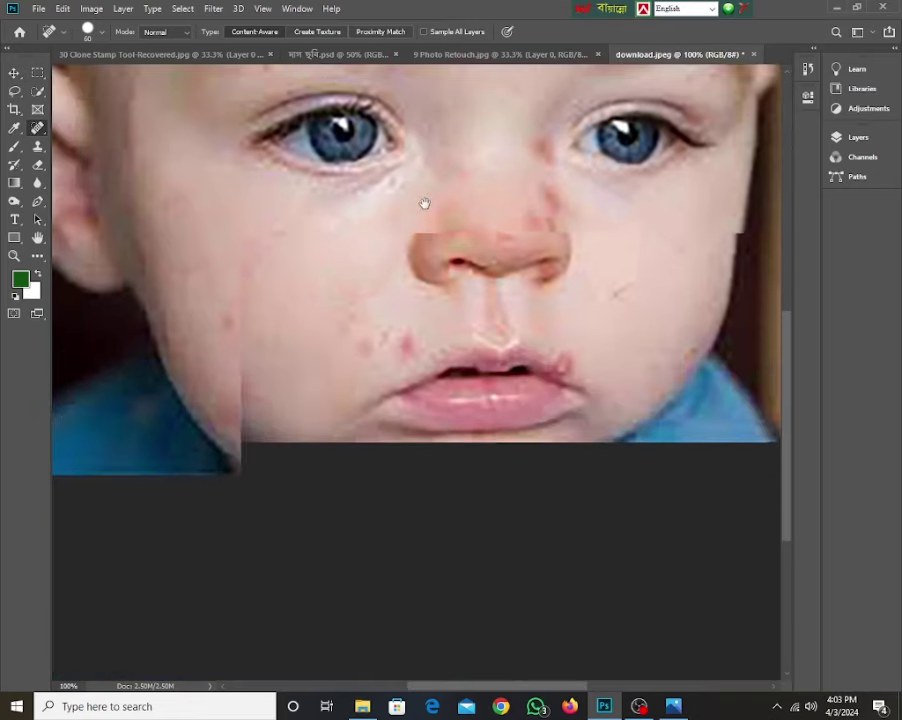
{"action": "left_click", "coordinate": [404, 370]}
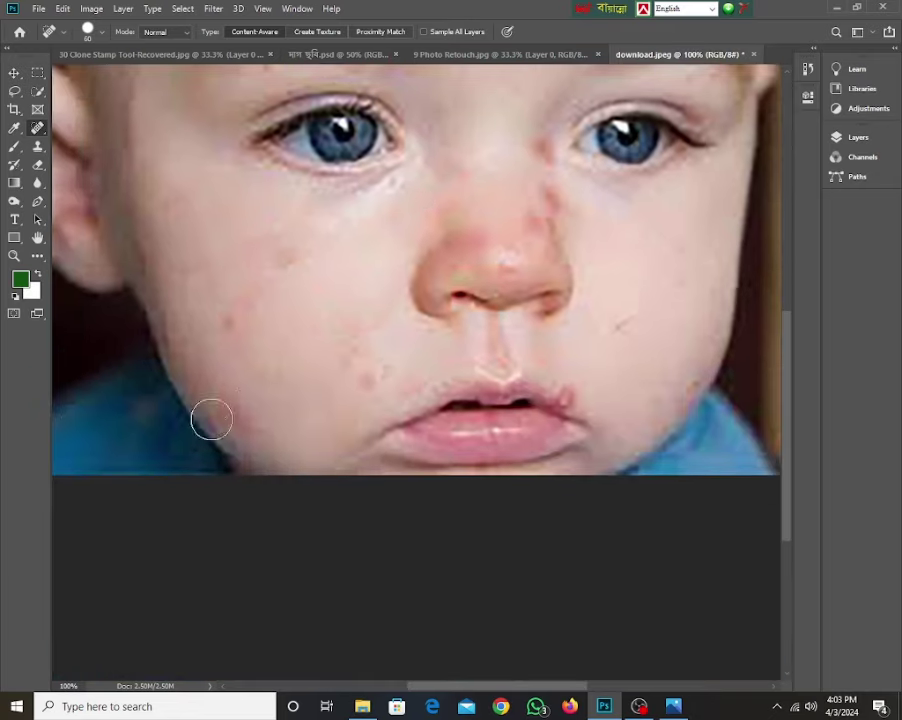
{"action": "left_click", "coordinate": [229, 321]}
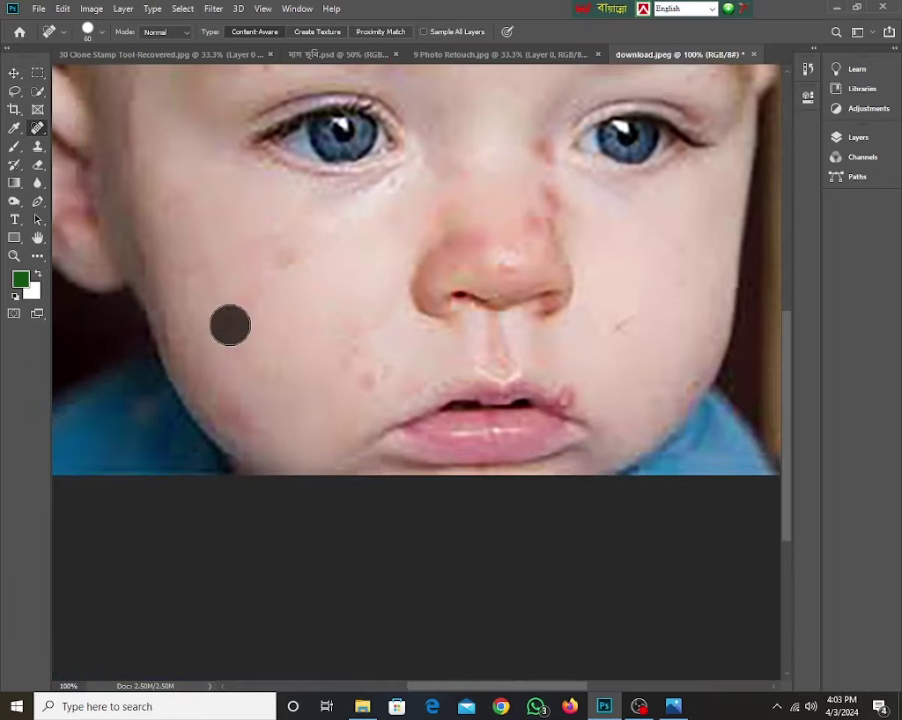
{"action": "left_click", "coordinate": [249, 421]}
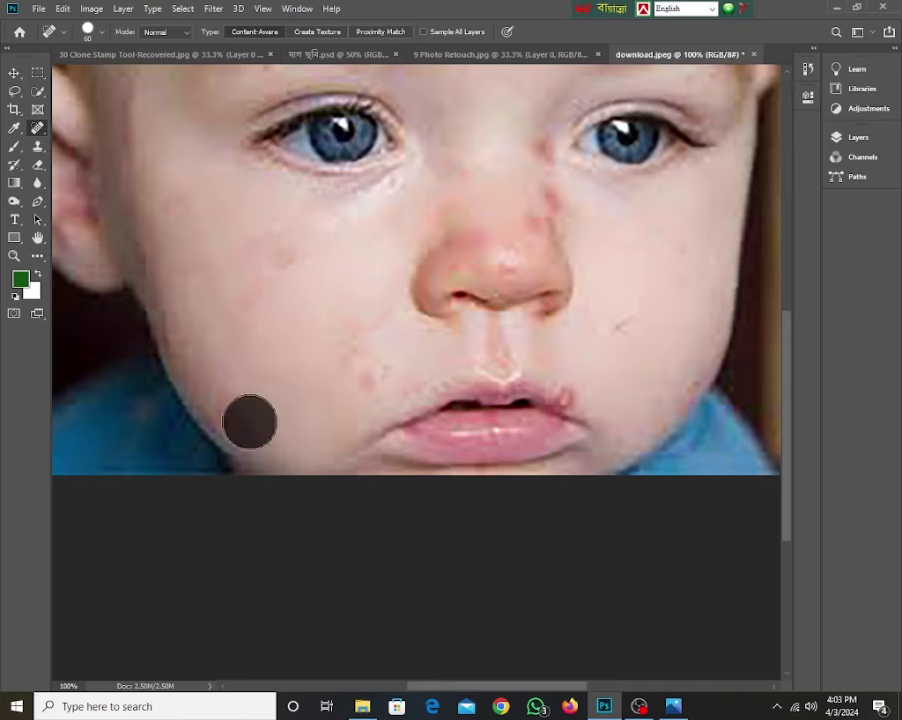
{"action": "left_click", "coordinate": [231, 403]}
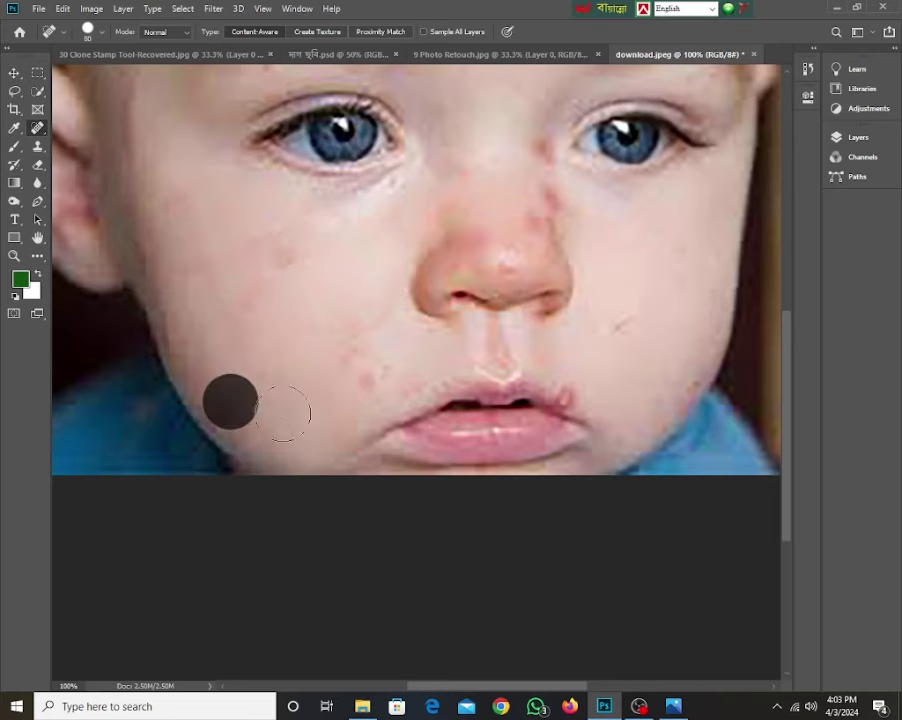
{"action": "left_click", "coordinate": [678, 380]}
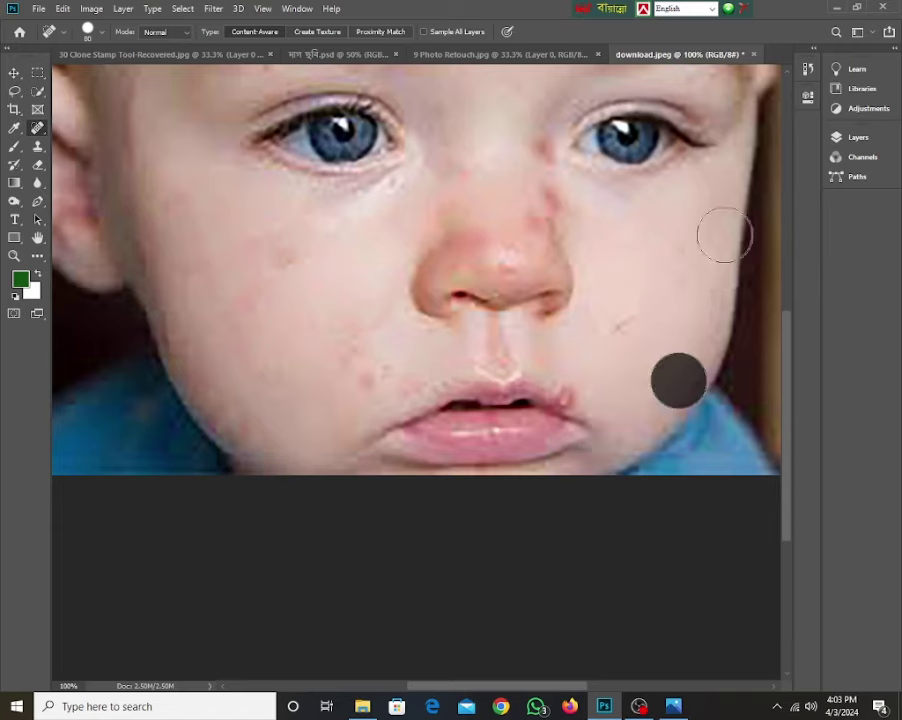
Step: Heal the two red spots along the side of the nose bridge and the remaining marks on the ear-side forehead and eyebrow
{"action": "left_click", "coordinate": [554, 195]}
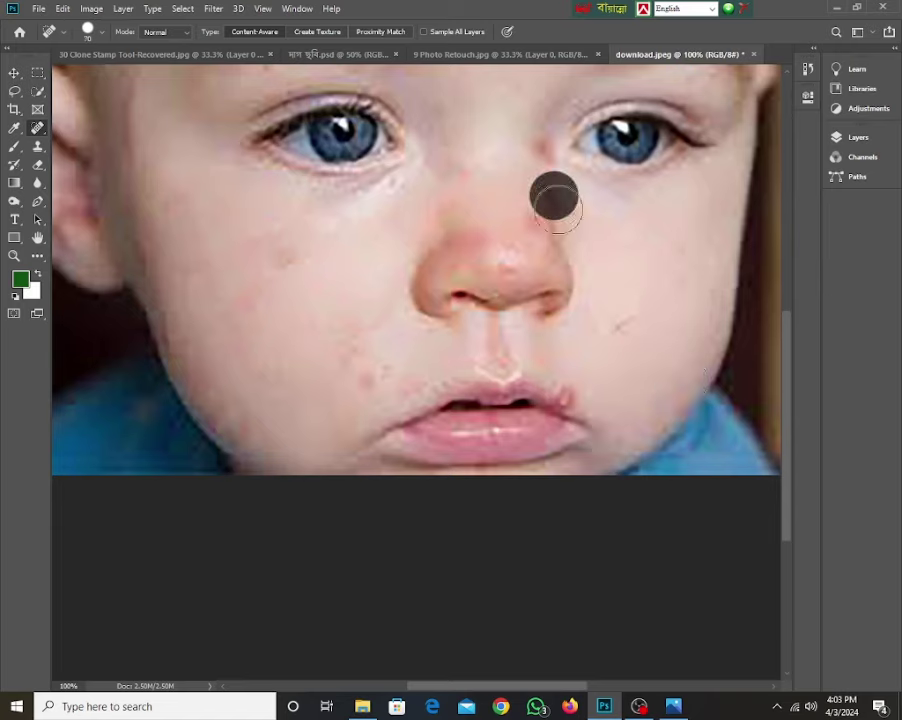
{"action": "left_click", "coordinate": [547, 153]}
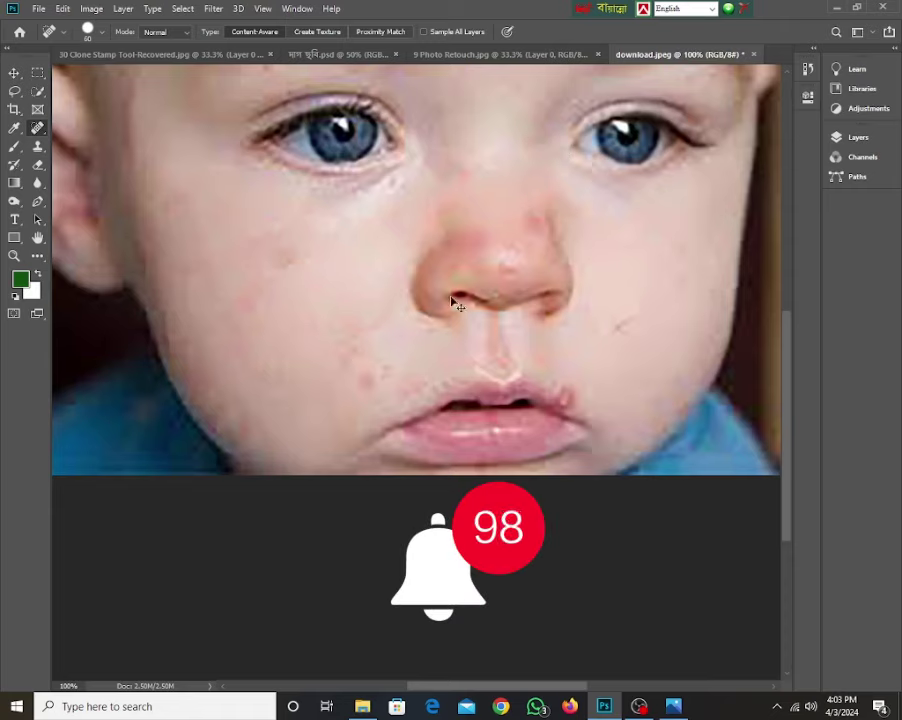
{"action": "key", "text": "ctrl+minus"}
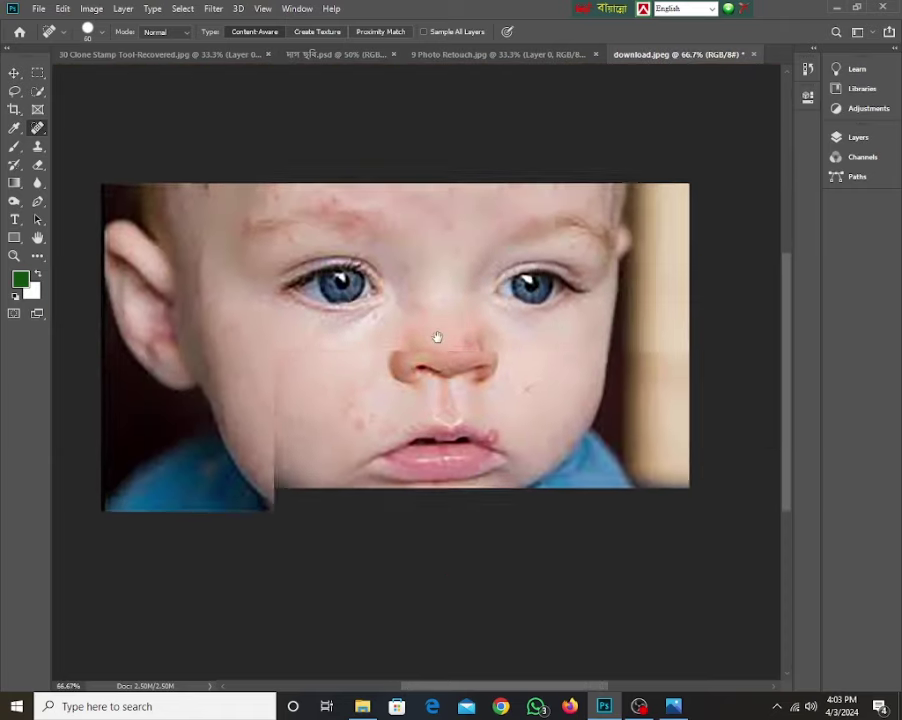
{"action": "left_click", "coordinate": [204, 190]}
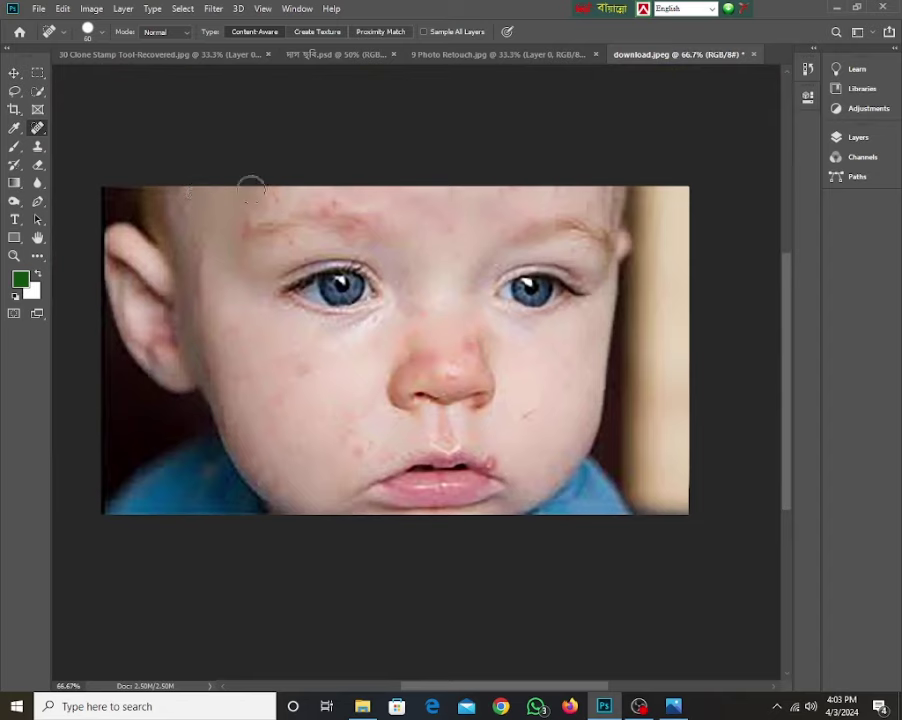
{"action": "left_click", "coordinate": [336, 199]}
{"action": "left_click", "coordinate": [290, 244]}
{"action": "left_click", "coordinate": [400, 356], "text": "ctrl+alt"}
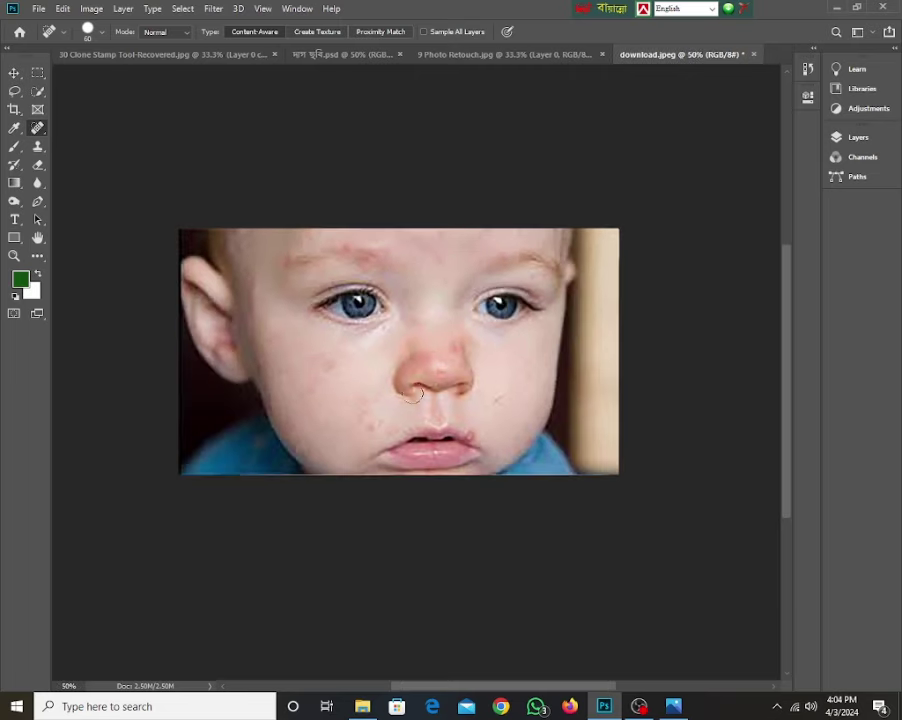
Step: Open the image download (1) from the Desktop
{"action": "left_click", "coordinate": [38, 9]}
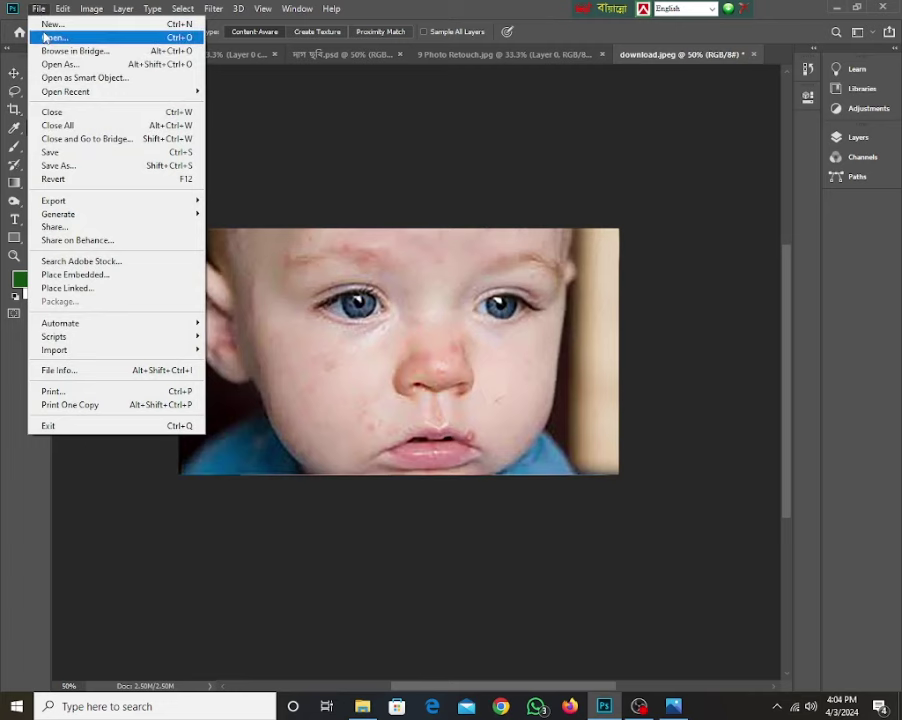
{"action": "left_click", "coordinate": [45, 37]}
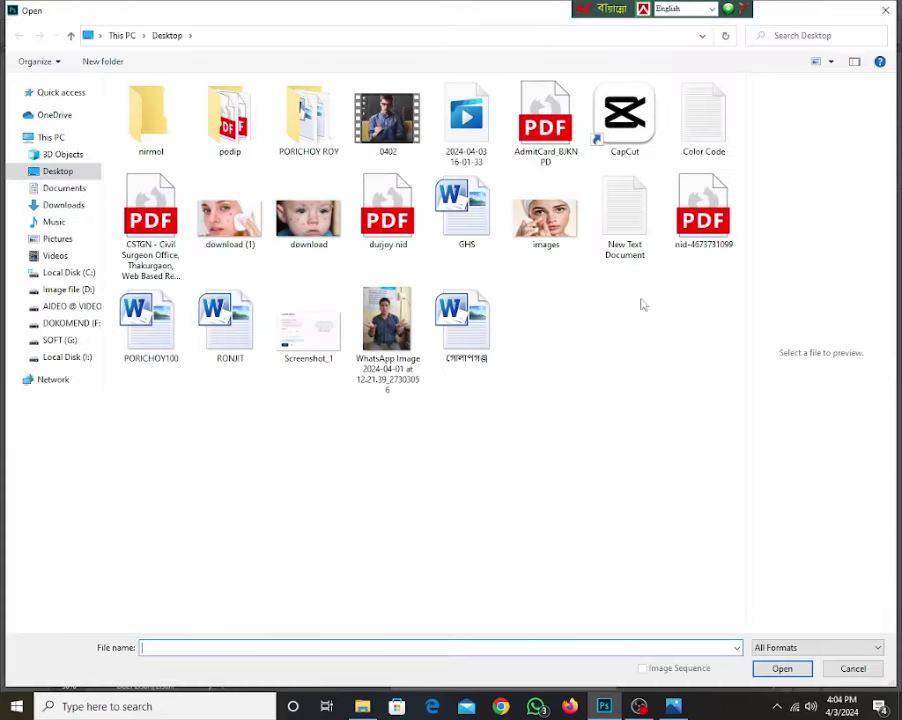
{"action": "left_click", "coordinate": [230, 215]}
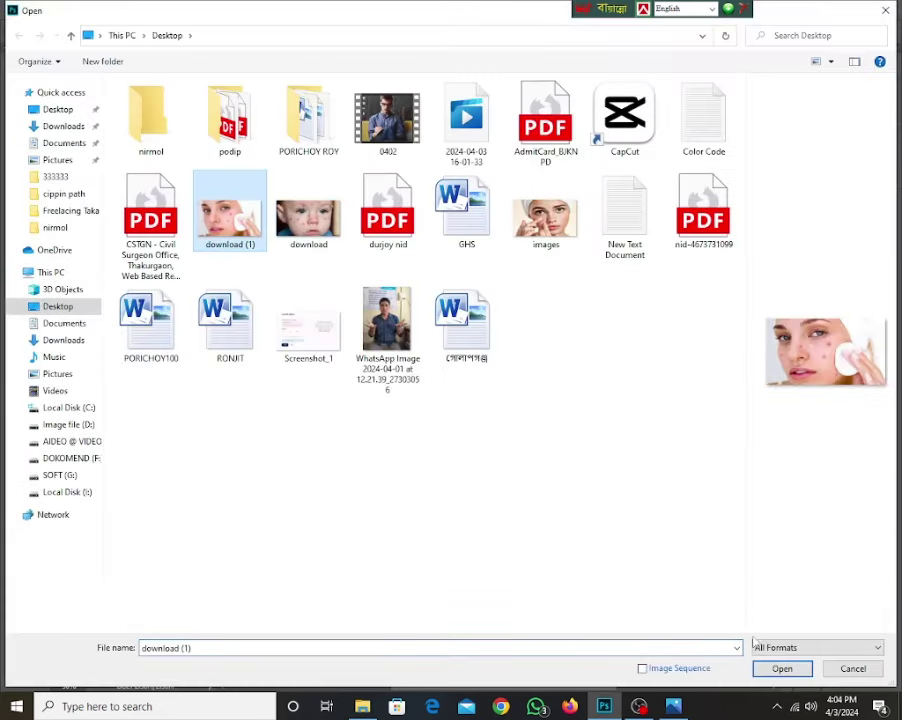
{"action": "left_click", "coordinate": [781, 669]}
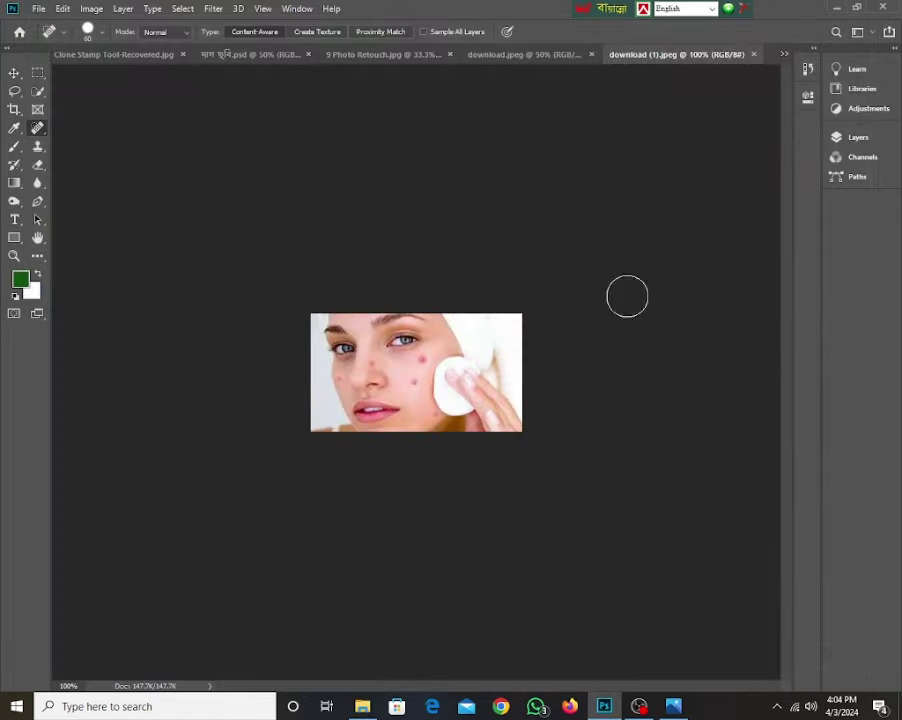
Step: Reduce the Spot Healing Brush to size 25 and heal the two red spots on the woman's cheek beside the cotton pad
{"action": "left_click", "coordinate": [417, 380]}
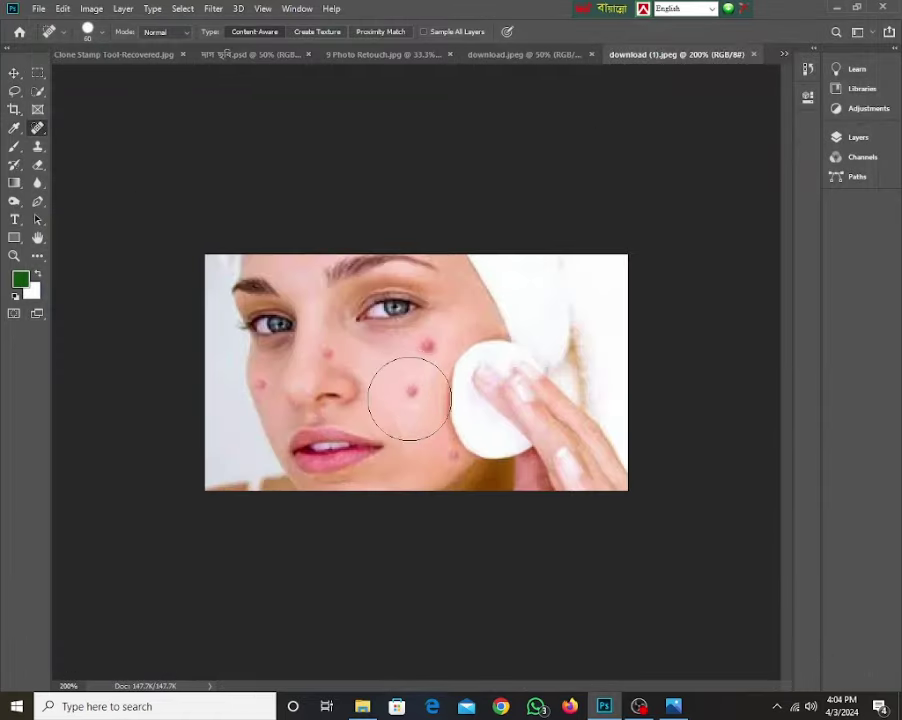
{"action": "key", "text": "bracketleft"}
{"action": "key", "text": "bracketleft"}
{"action": "key", "text": "bracketleft"}
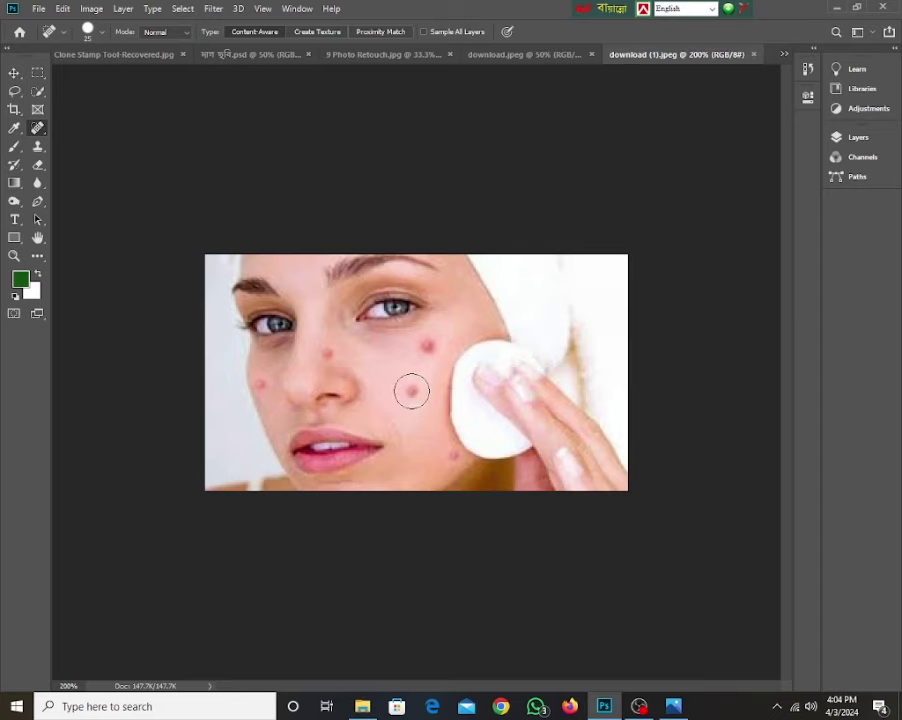
{"action": "left_click", "coordinate": [411, 391]}
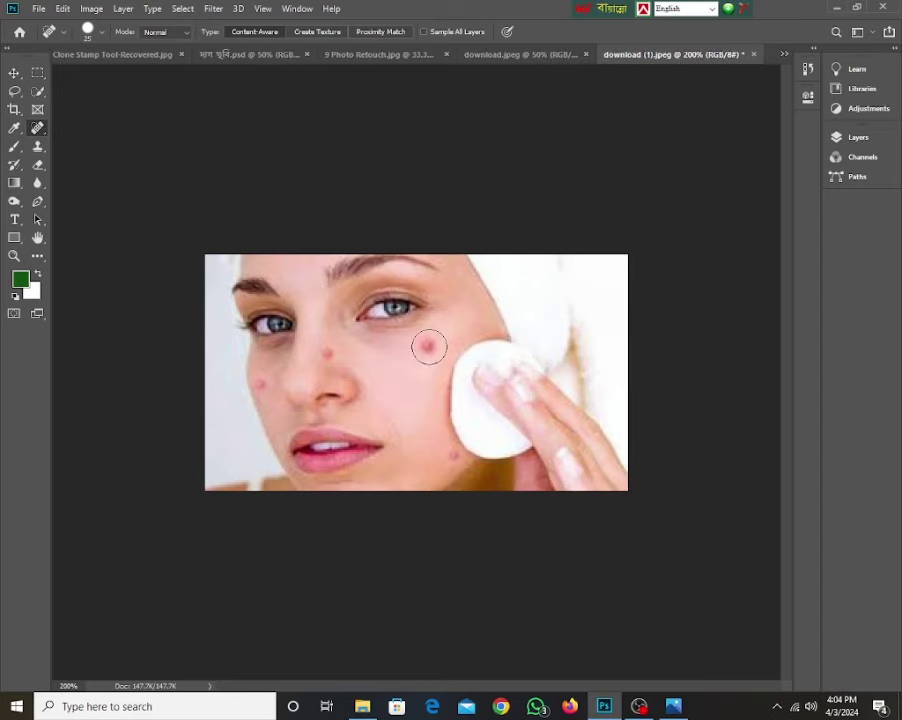
{"action": "left_click", "coordinate": [429, 346]}
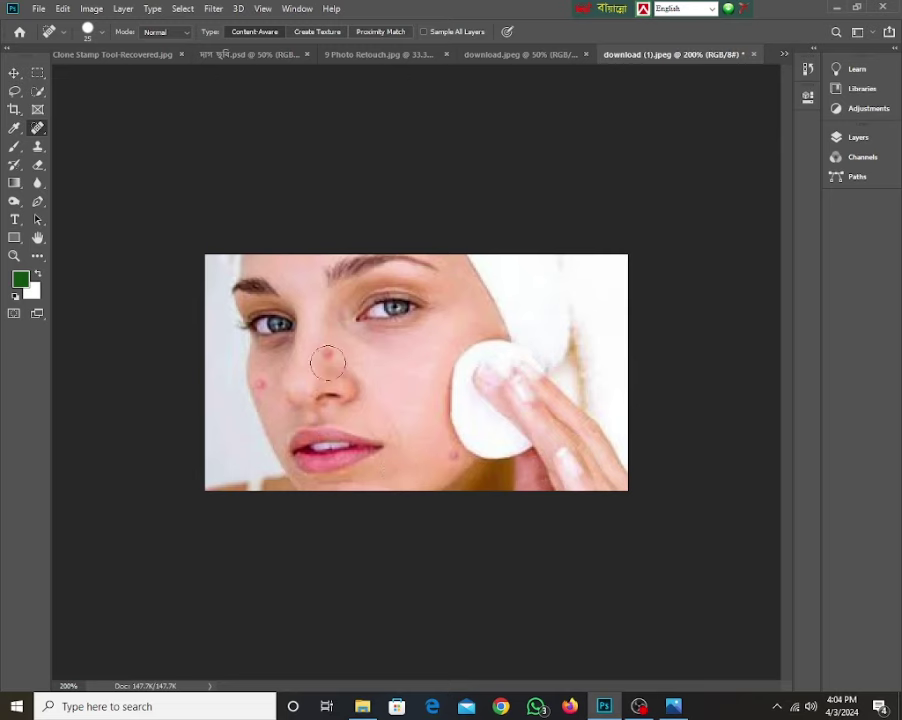
Step: Heal the spots on the woman's far cheek, the side of her nose and her jaw, reducing the brush to size 20 for the last two
{"action": "key", "text": "ctrl+plus"}
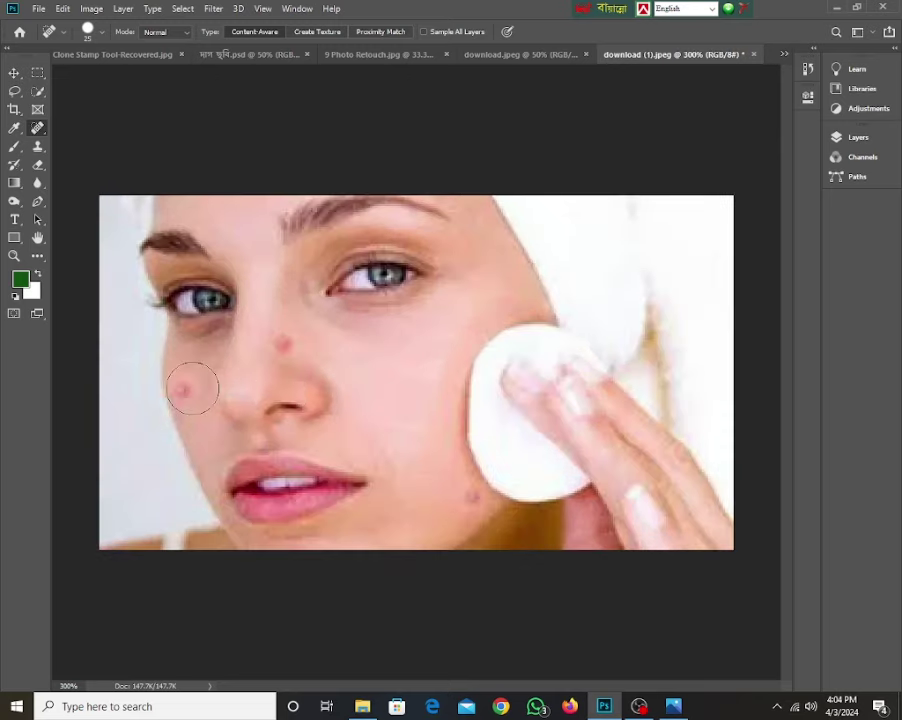
{"action": "key", "text": "bracketleft"}
{"action": "key", "text": "bracketright"}
{"action": "left_click", "coordinate": [185, 393]}
{"action": "key", "text": "bracketright"}
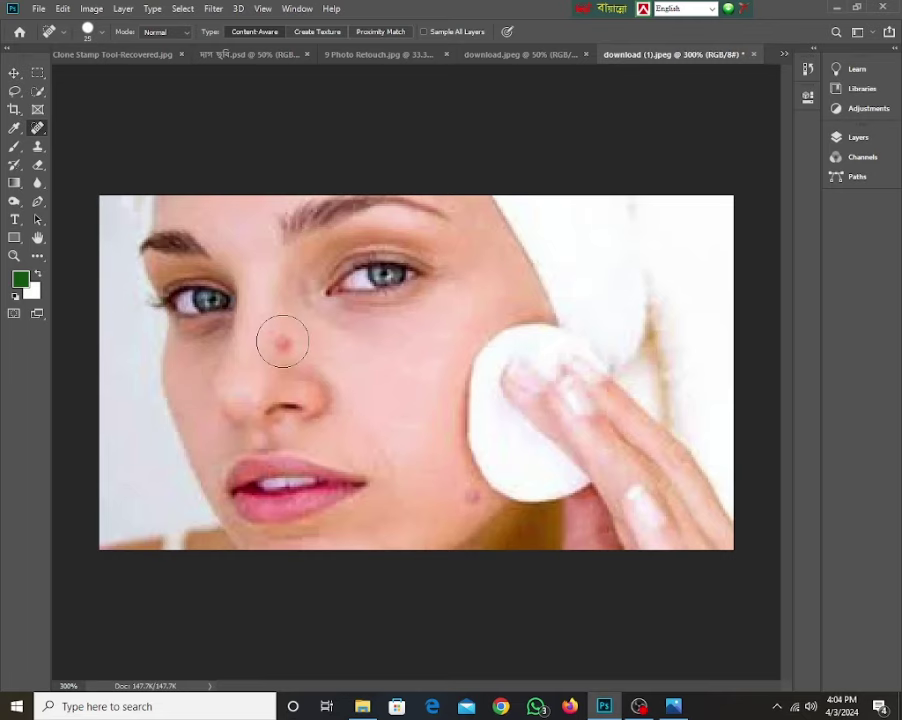
{"action": "key", "text": "bracketleft"}
{"action": "left_click", "coordinate": [283, 344]}
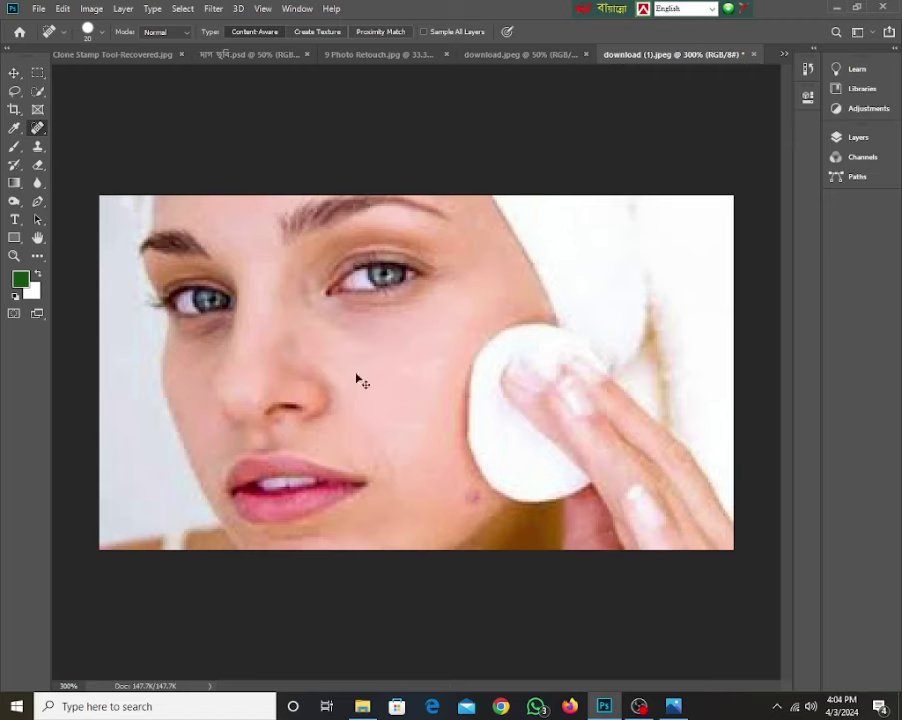
{"action": "left_click", "coordinate": [469, 497]}
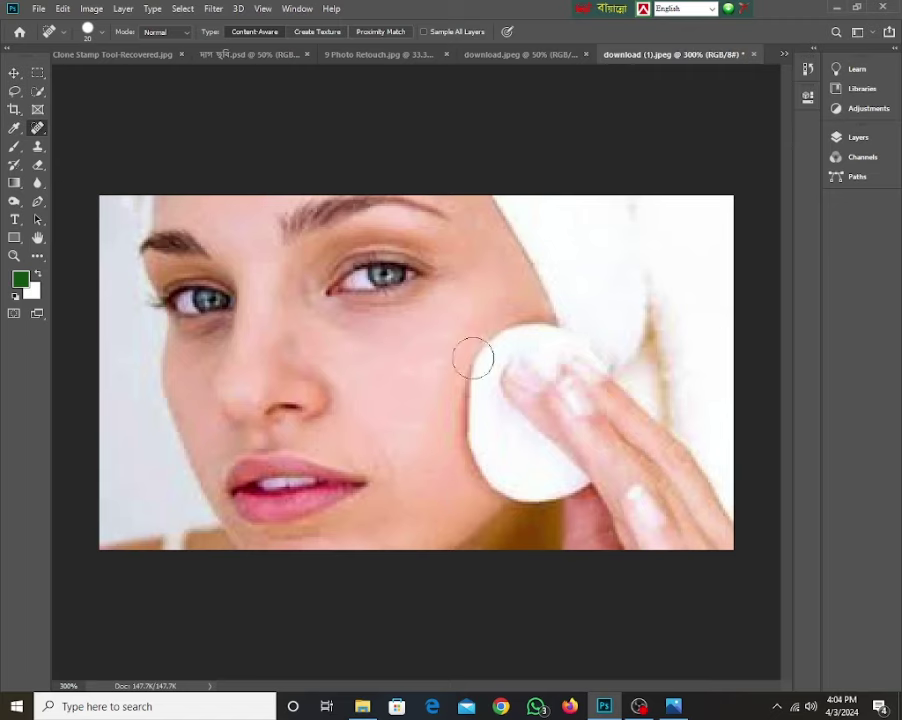
{"action": "key", "text": "ctrl+minus"}
{"action": "key", "text": "ctrl+minus"}
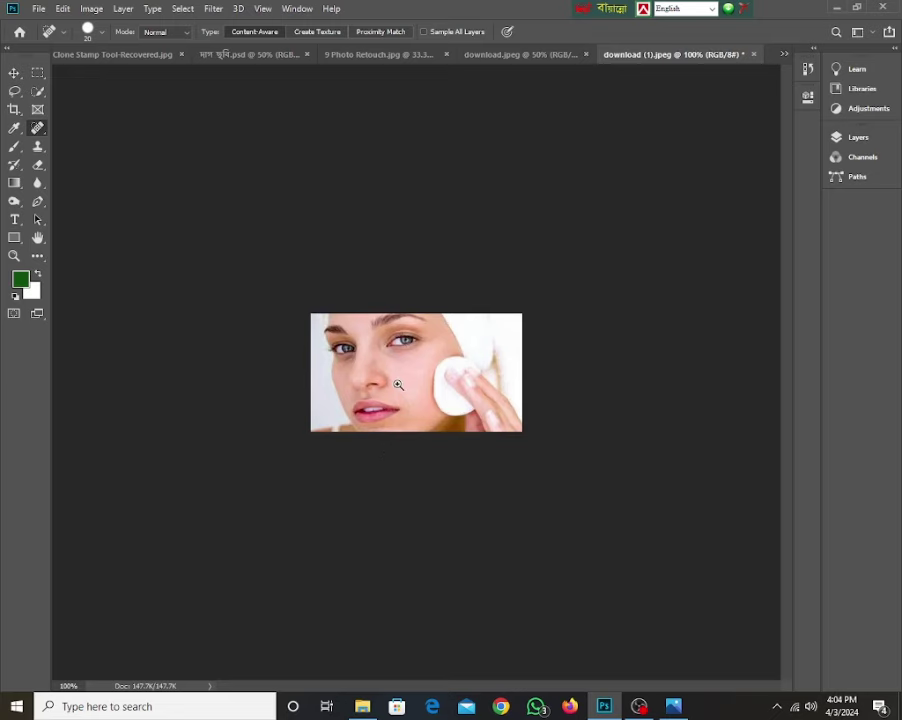
{"action": "left_click", "coordinate": [398, 384]}
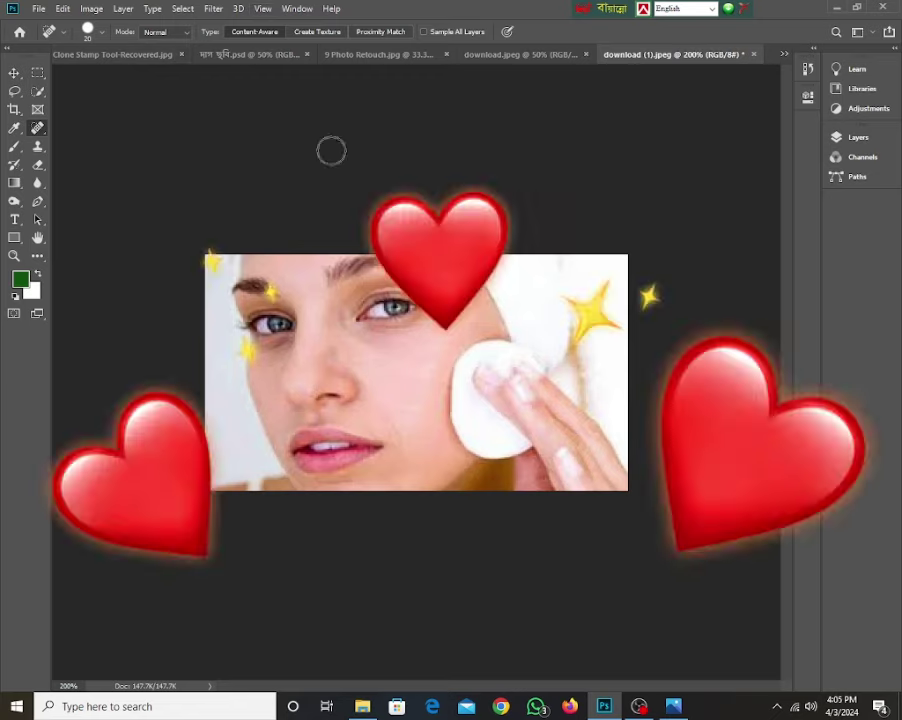
{"action": "left_click", "coordinate": [14, 74]}
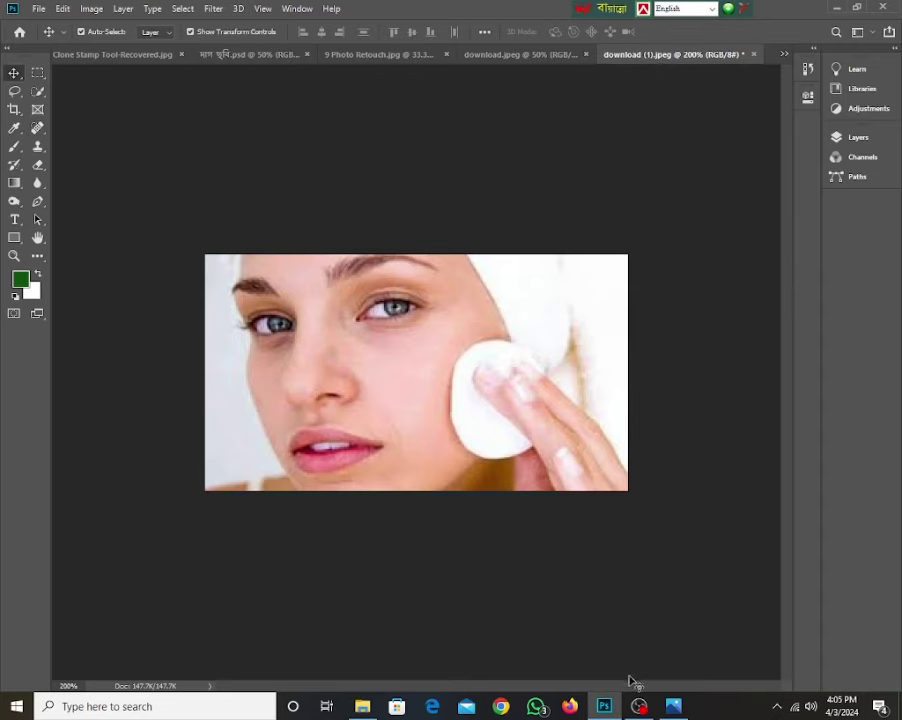
{"action": "left_click", "coordinate": [640, 707]}
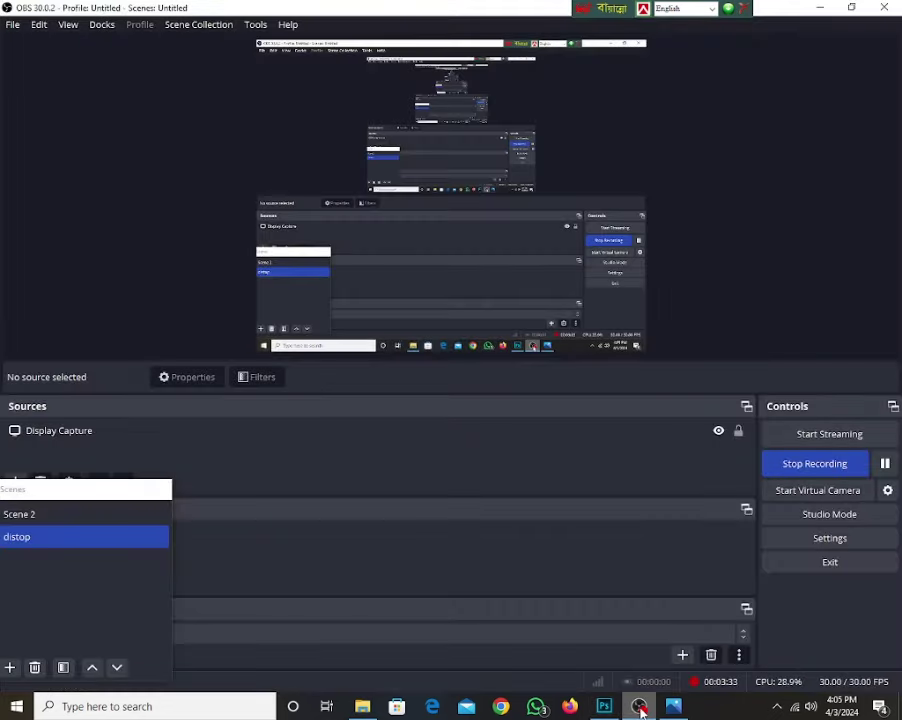
{"action": "left_click", "coordinate": [638, 708]}
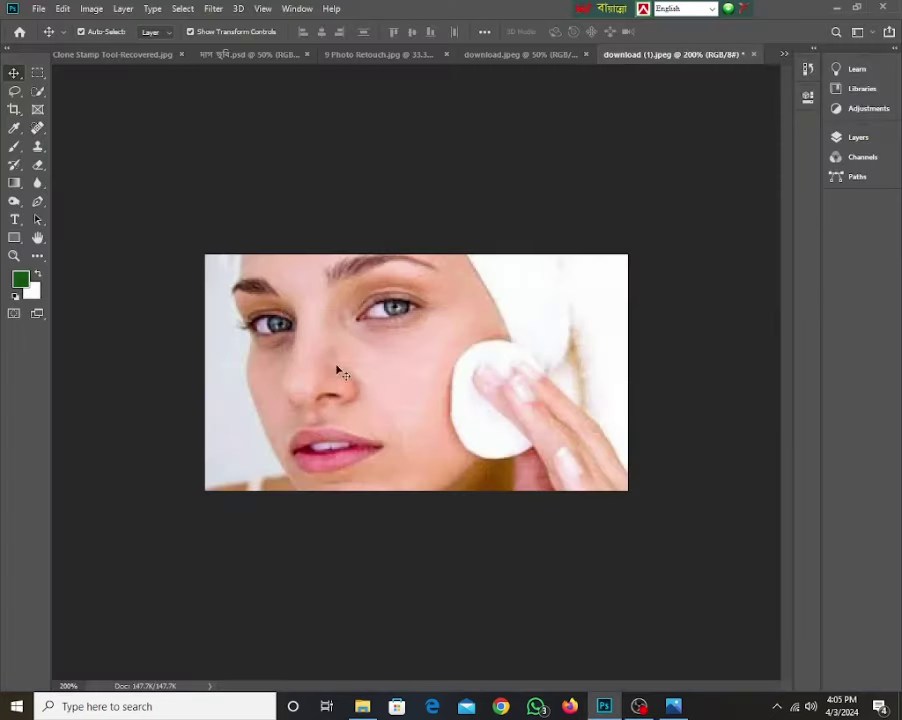
Step: In the Open dialog, browse drive F: to the Graphic Deign Class Reference - NEW folder inside BACK IT
{"action": "left_click", "coordinate": [38, 8]}
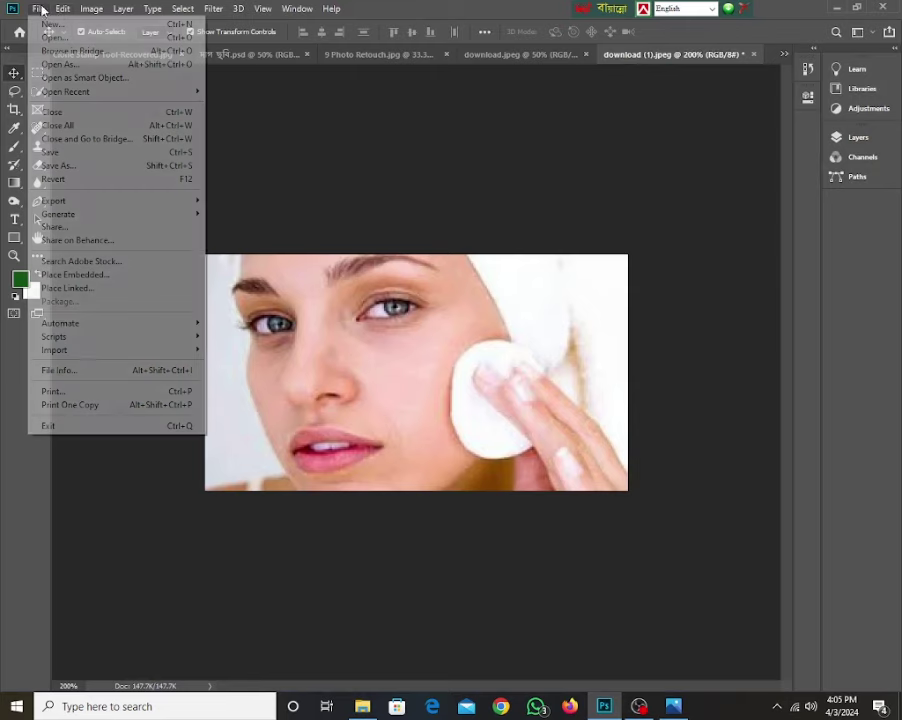
{"action": "left_click", "coordinate": [45, 36]}
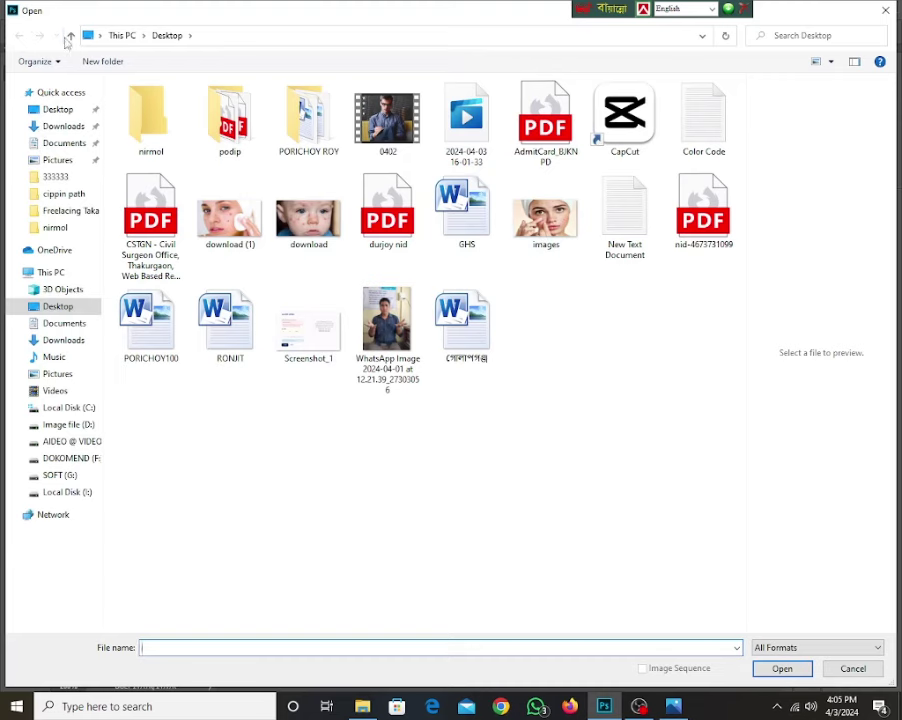
{"action": "left_click", "coordinate": [70, 36]}
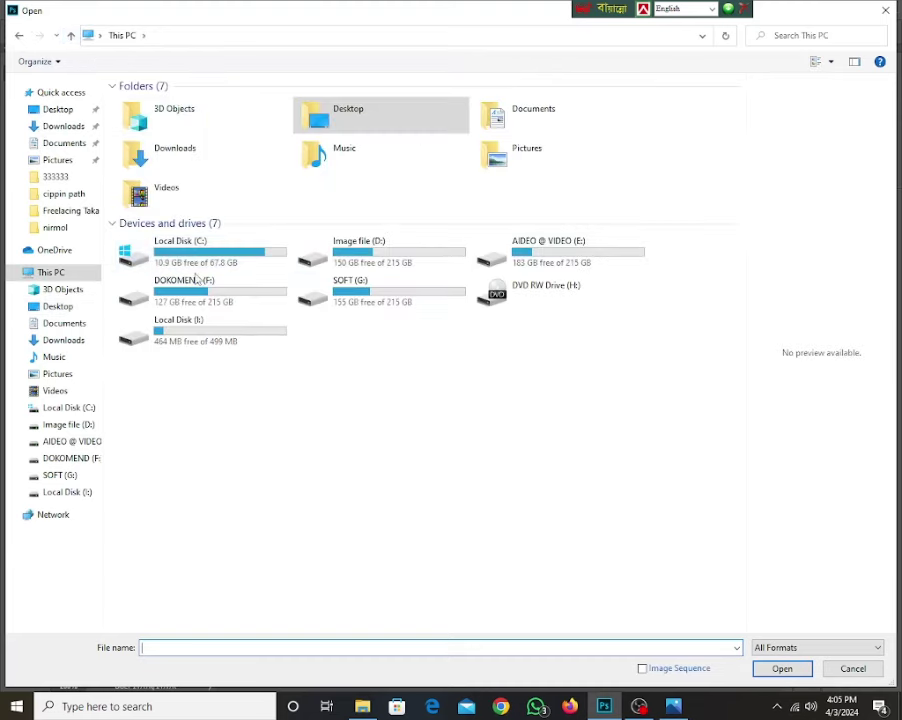
{"action": "double_click", "coordinate": [200, 292]}
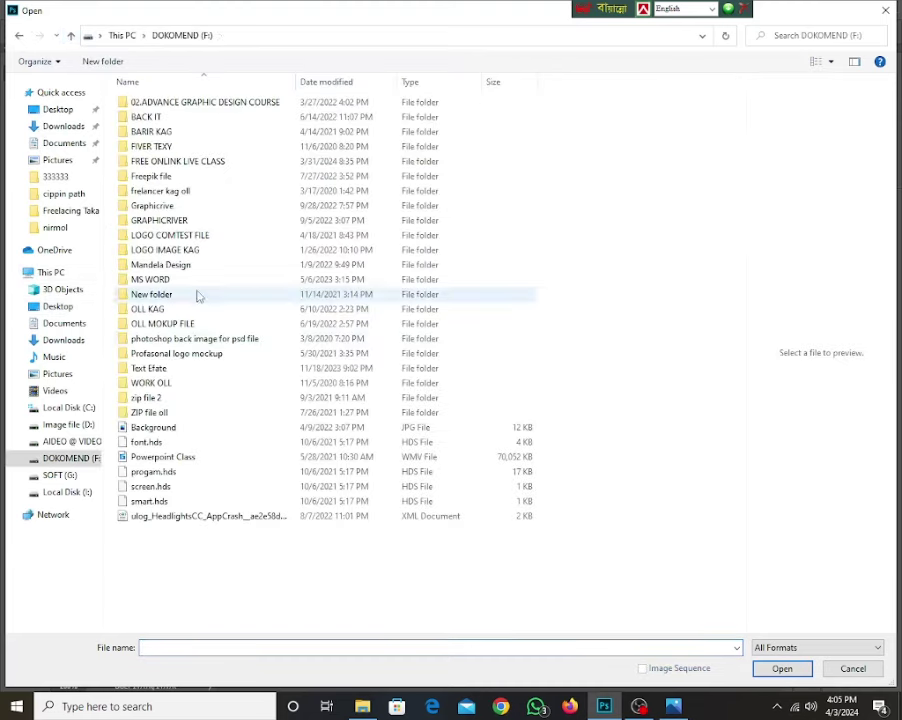
{"action": "left_click", "coordinate": [150, 119]}
{"action": "double_click", "coordinate": [150, 119]}
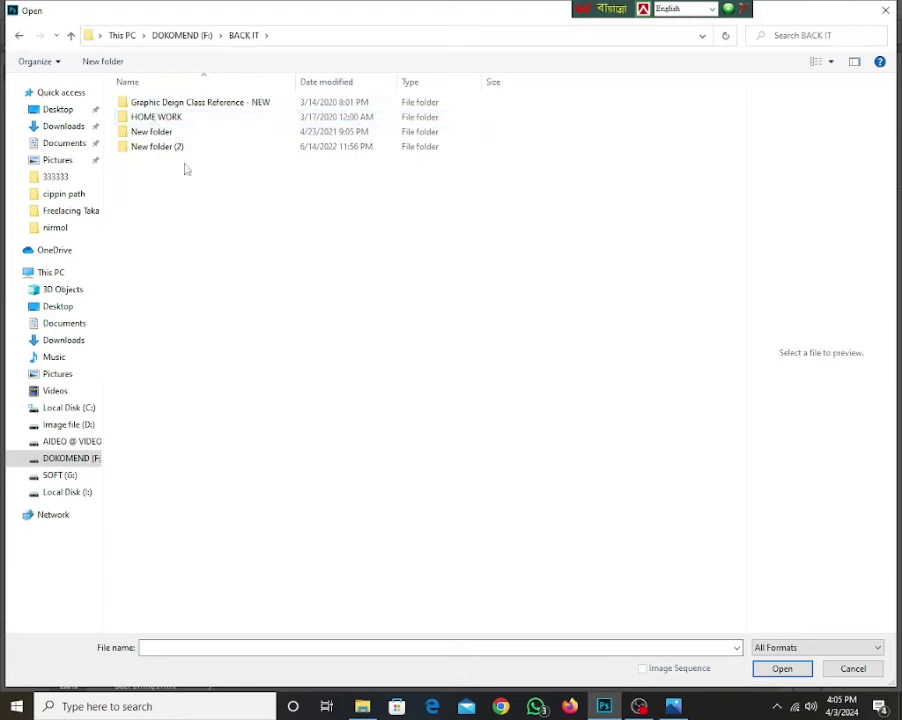
{"action": "double_click", "coordinate": [150, 102]}
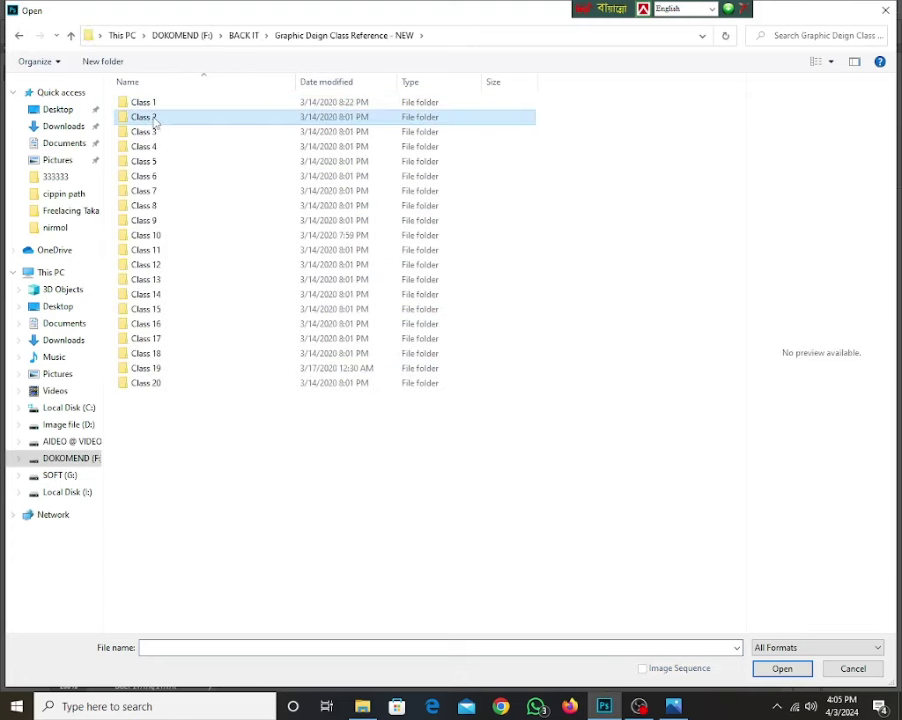
Step: Open the 9 Photo Retouch image from the Class 3 folder
{"action": "double_click", "coordinate": [145, 117]}
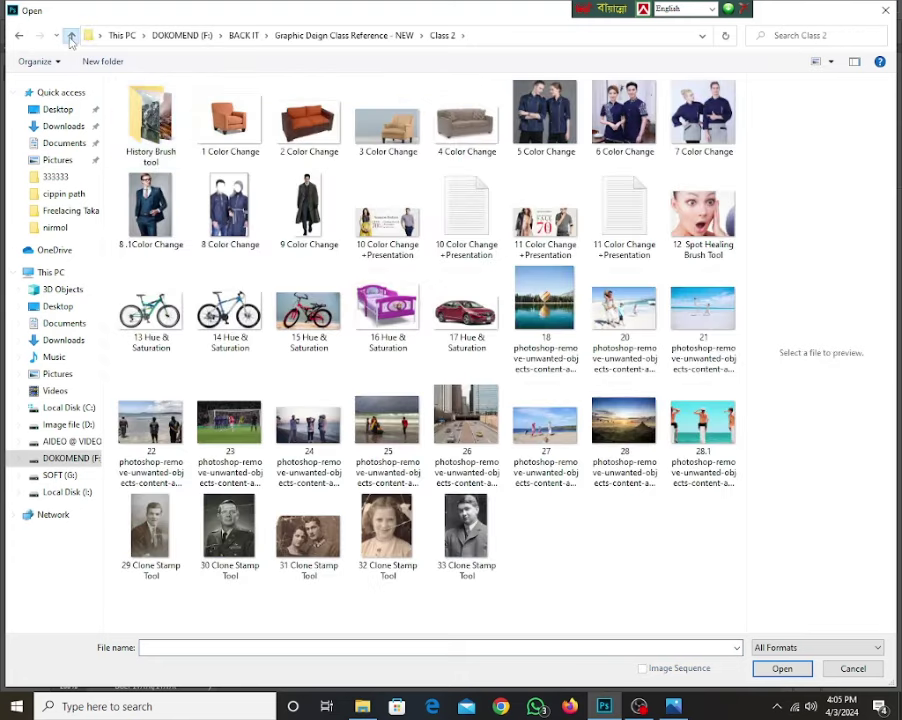
{"action": "left_click", "coordinate": [71, 37]}
{"action": "double_click", "coordinate": [185, 130]}
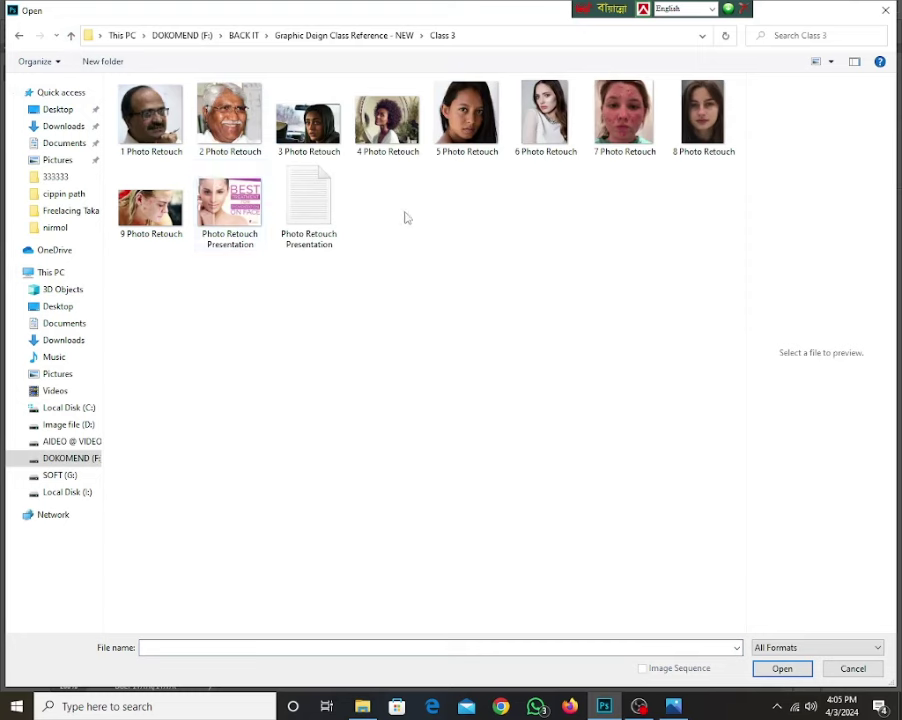
{"action": "left_click", "coordinate": [150, 210]}
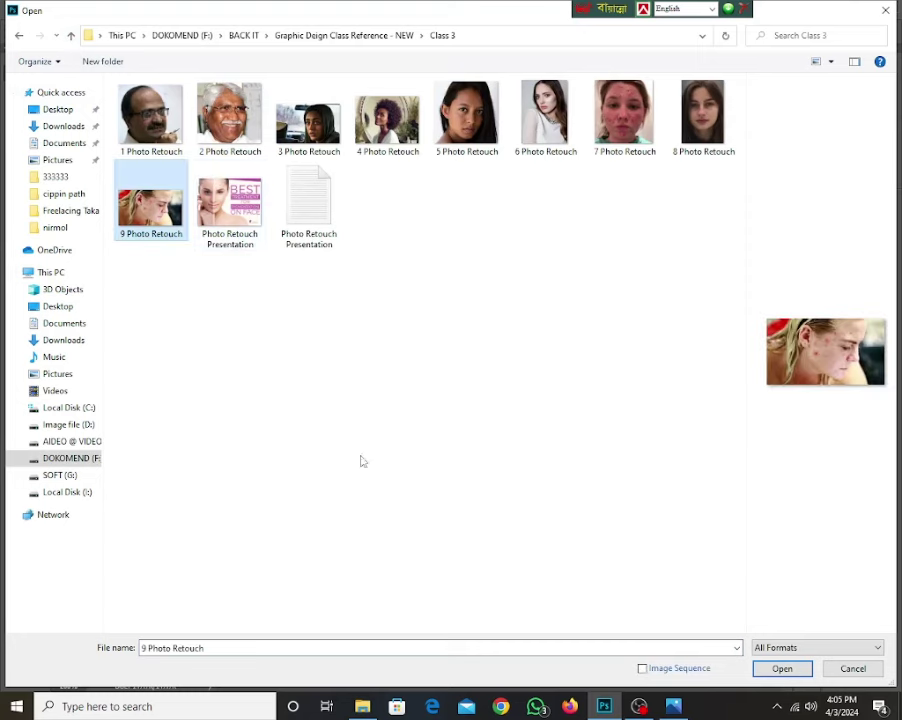
{"action": "left_click", "coordinate": [782, 668]}
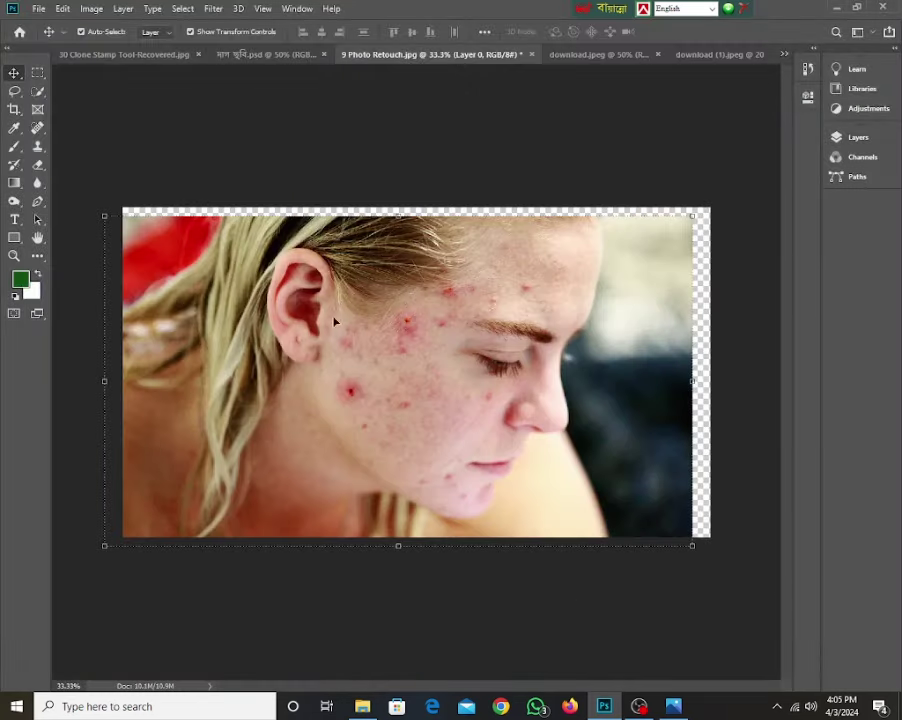
Step: Move the photo layer so that it fills the canvas, and fully lock Layer 0
{"action": "left_click_drag", "start_coordinate": [465, 498], "coordinate": [483, 490]}
{"action": "left_click", "coordinate": [855, 140]}
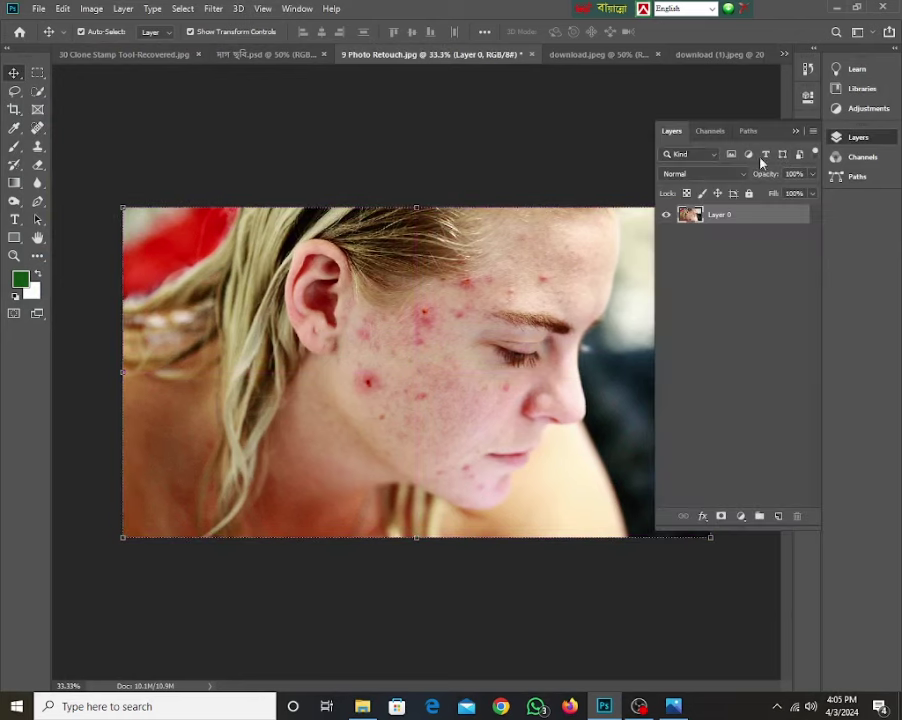
{"action": "left_click", "coordinate": [750, 193]}
Step: Try the Eraser tool on the spotted cheek and remove the lock from Layer 0
{"action": "key", "text": "z"}
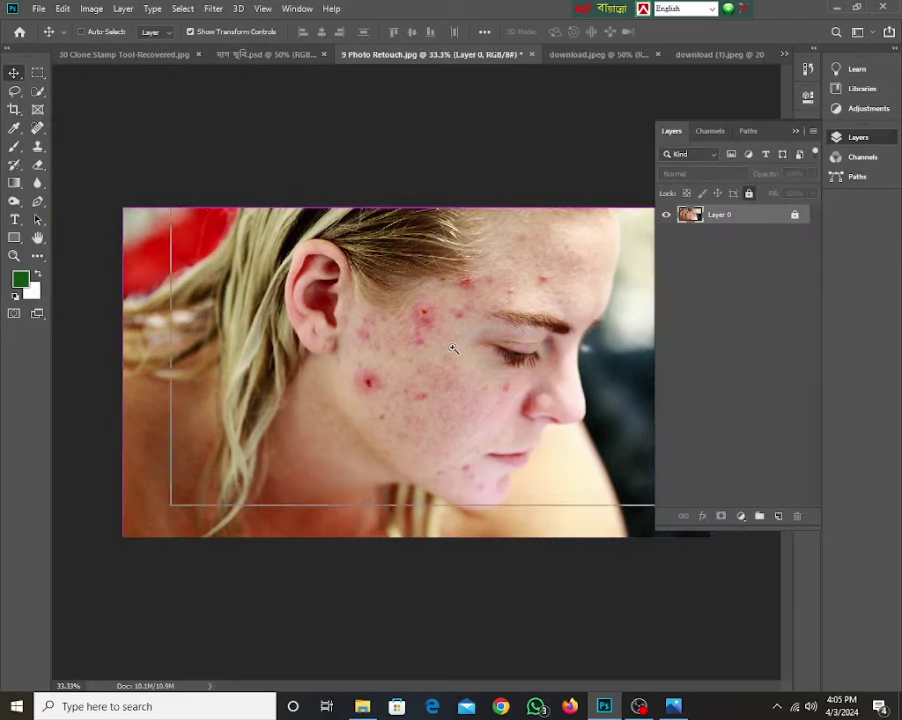
{"action": "left_click", "coordinate": [452, 350]}
{"action": "left_click", "coordinate": [398, 420]}
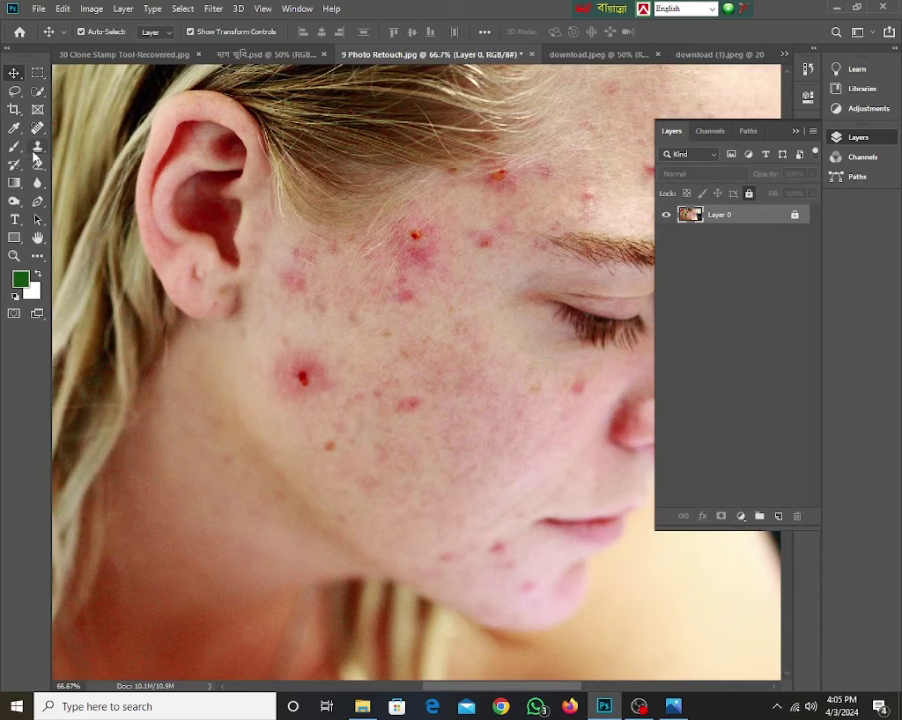
{"action": "left_click", "coordinate": [36, 152]}
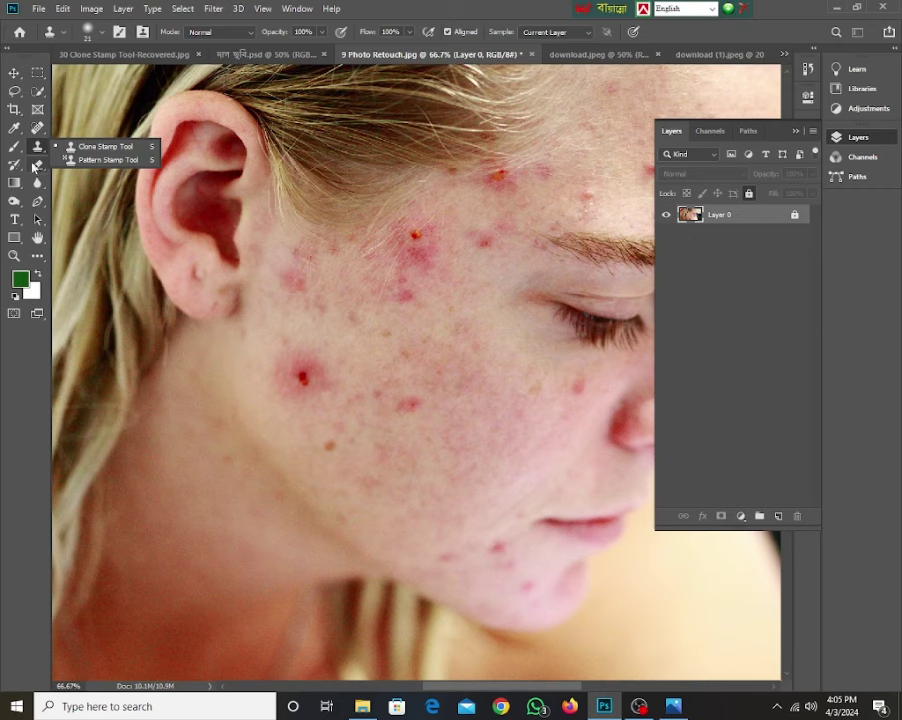
{"action": "left_click", "coordinate": [37, 166]}
{"action": "left_click", "coordinate": [86, 166]}
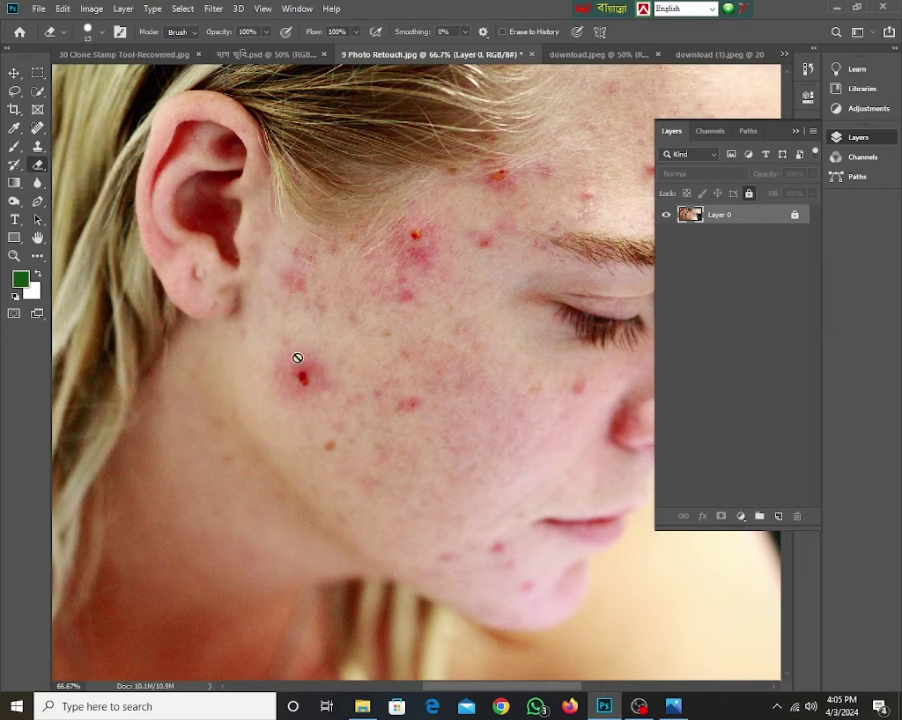
{"action": "left_click", "coordinate": [795, 217]}
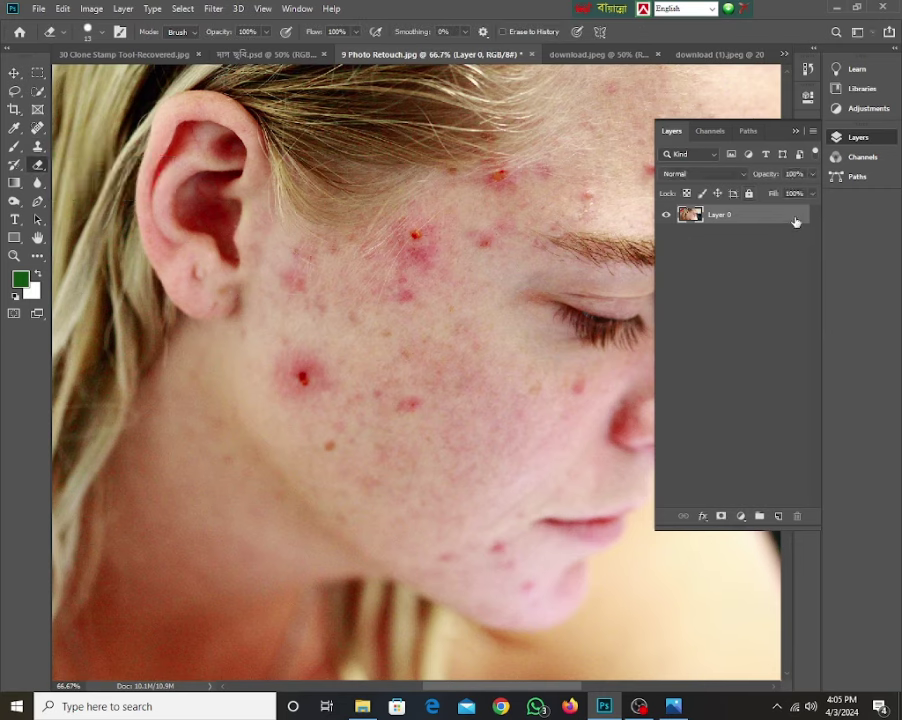
Step: Heal the large red spot below the ear and the spots across the cheek with the Spot Healing Brush at size 150
{"action": "right_click", "coordinate": [37, 148]}
{"action": "right_click", "coordinate": [37, 128]}
{"action": "left_click", "coordinate": [95, 127]}
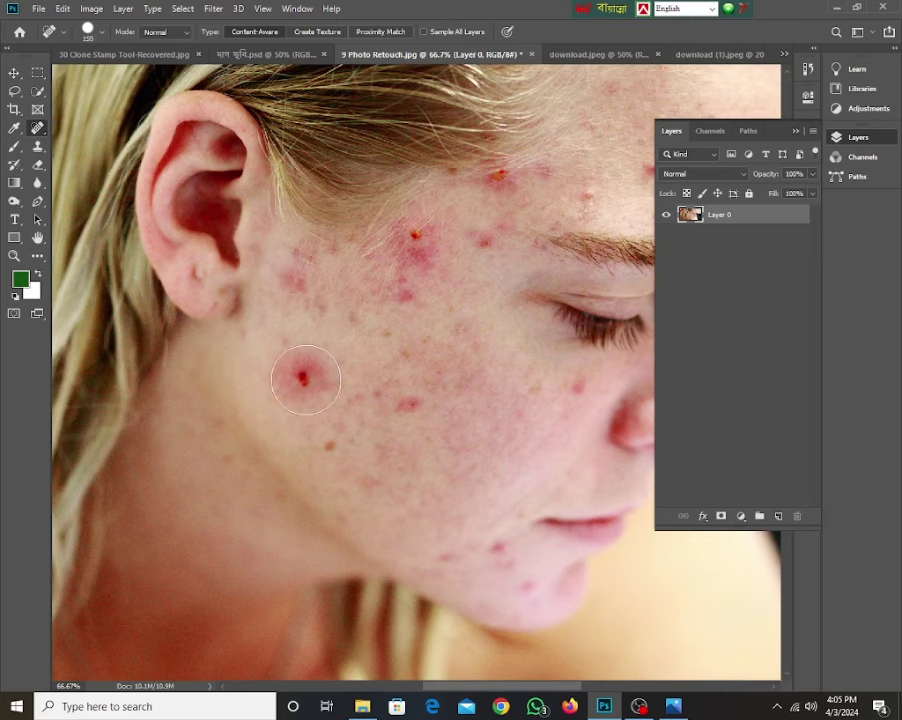
{"action": "left_click", "coordinate": [305, 380]}
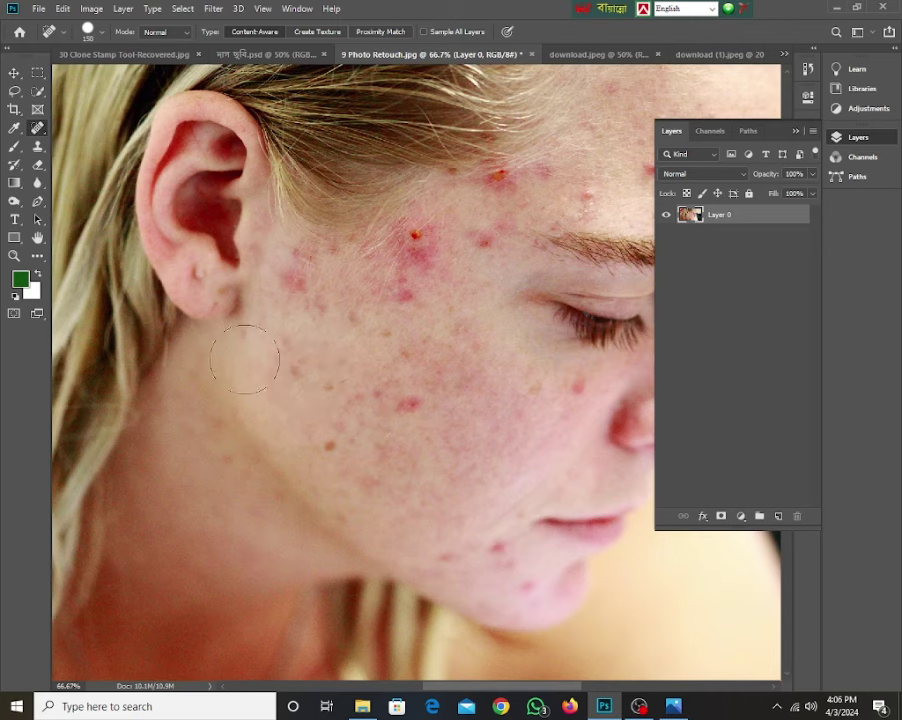
{"action": "left_click", "coordinate": [400, 403]}
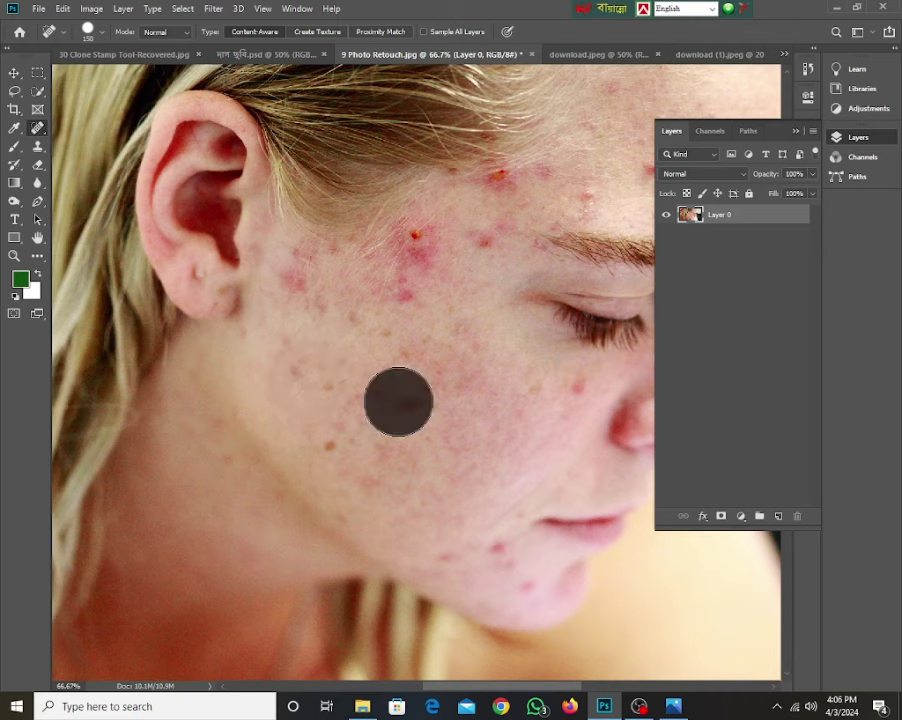
{"action": "left_click", "coordinate": [343, 440]}
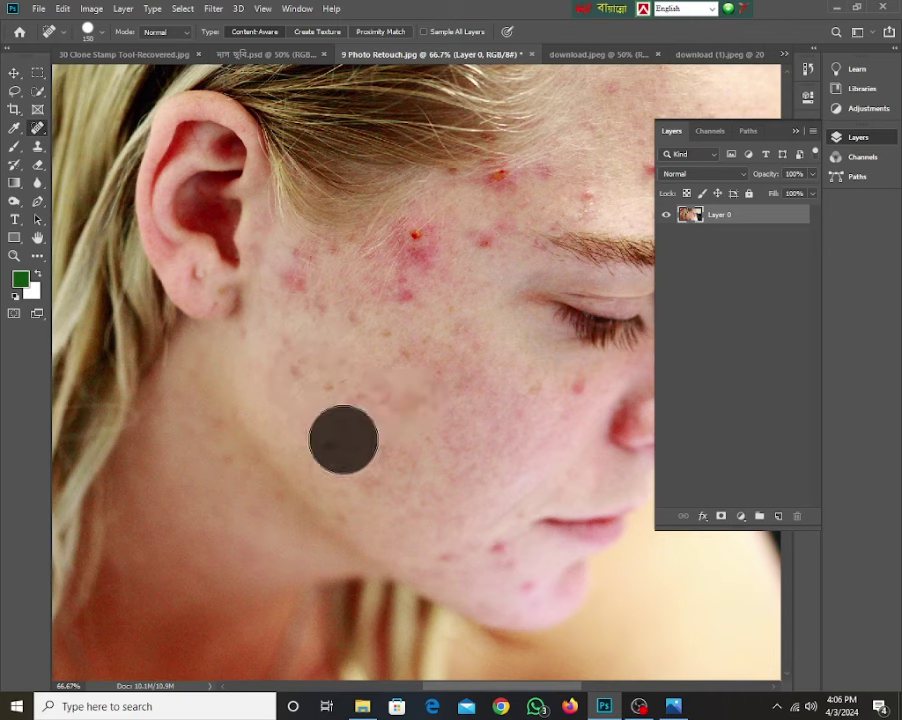
{"action": "left_click", "coordinate": [409, 318]}
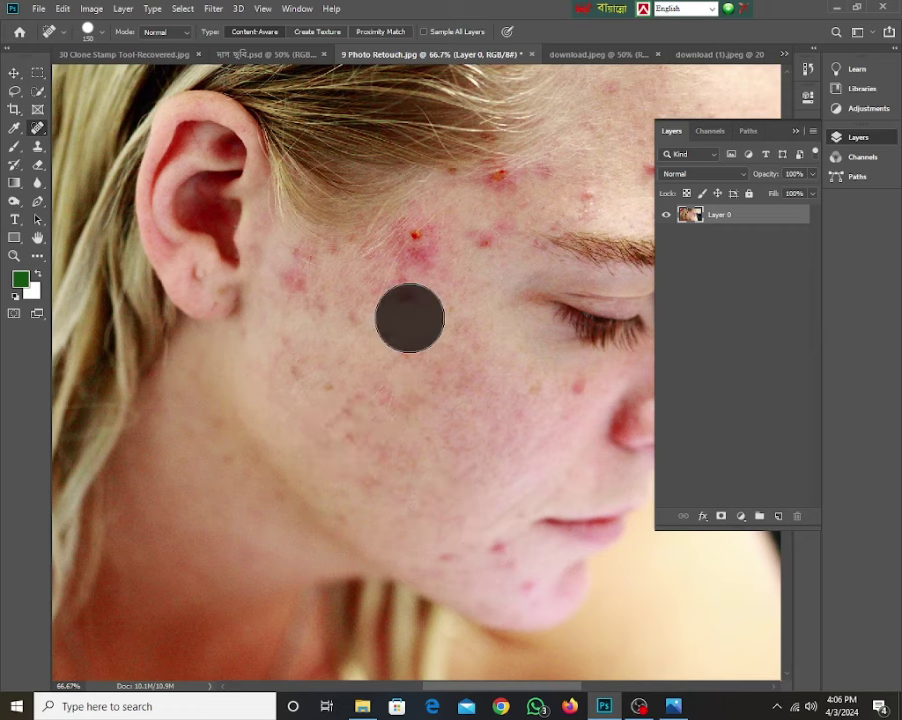
{"action": "left_click", "coordinate": [353, 336]}
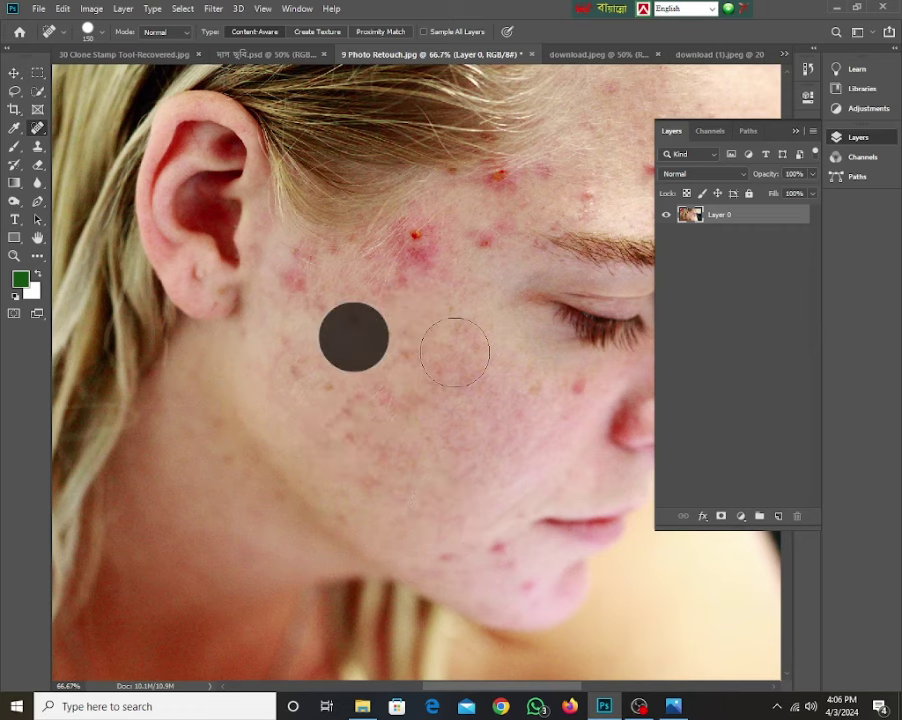
Step: Reduce the Spot Healing Brush to size 100 and heal the spot beside the eyebrow tail and the red patch on the temple
{"action": "left_click_drag", "start_coordinate": [445, 328], "coordinate": [392, 423]}
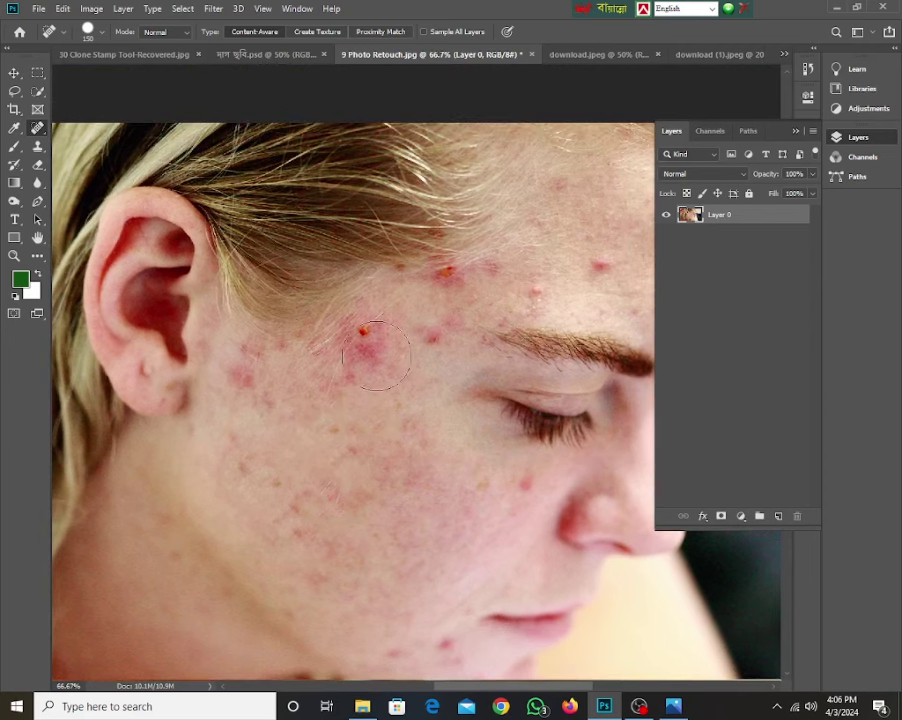
{"action": "left_click", "coordinate": [412, 341], "text": "ctrl"}
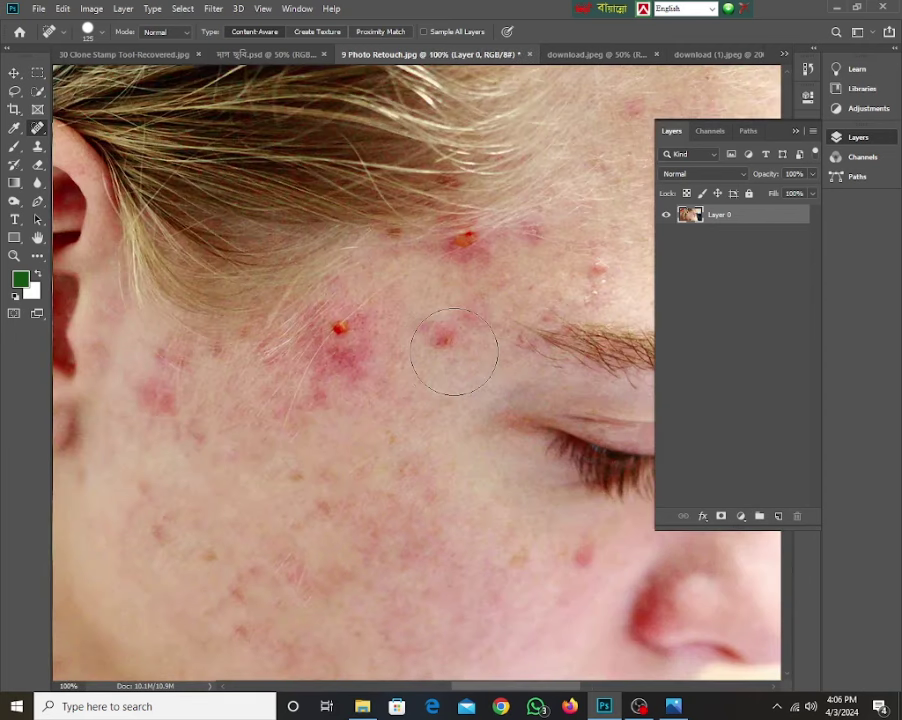
{"action": "key", "text": "bracketleft"}
{"action": "key", "text": "bracketleft"}
{"action": "left_click", "coordinate": [443, 340]}
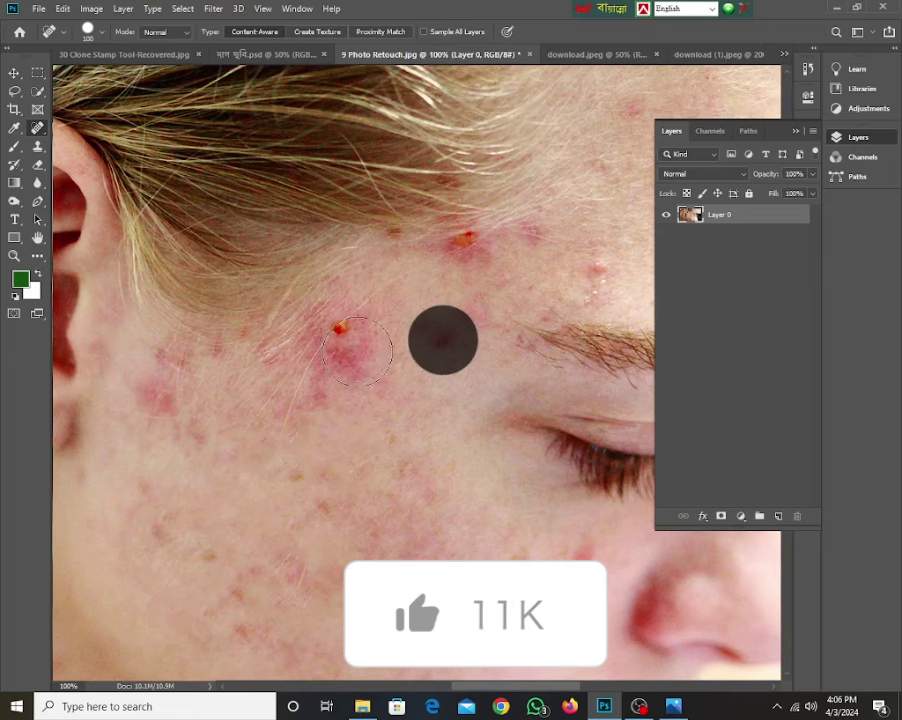
{"action": "left_click", "coordinate": [355, 350], "text": "ctrl"}
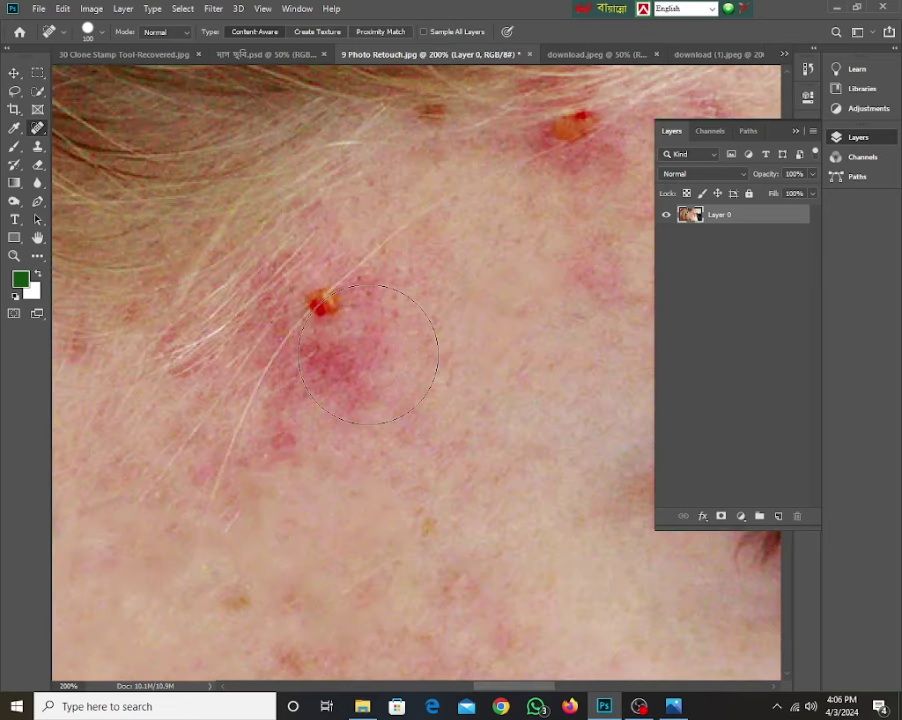
{"action": "left_click", "coordinate": [366, 349]}
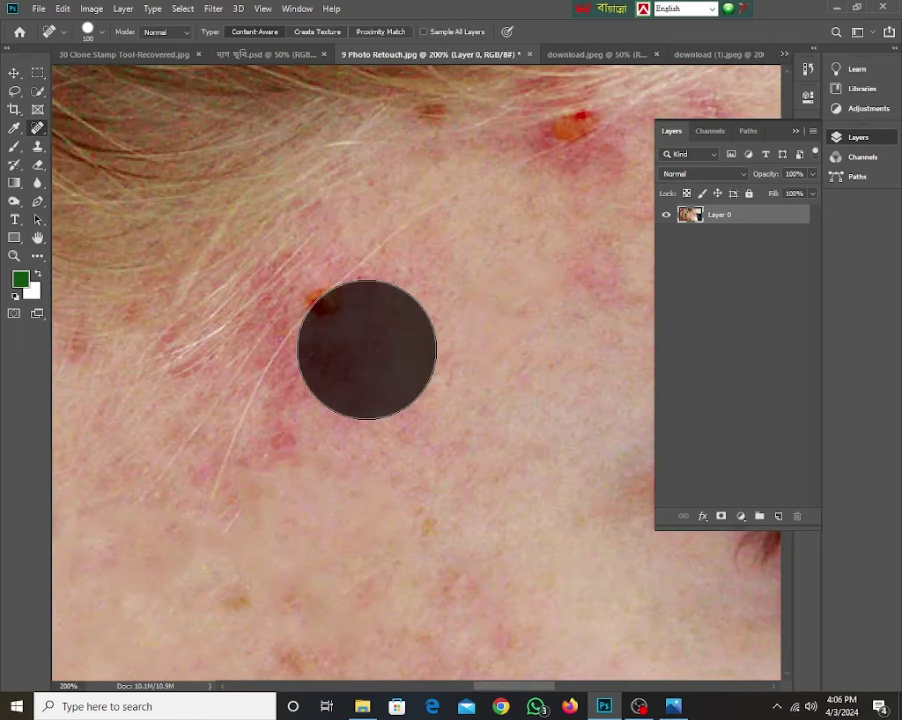
{"action": "left_click", "coordinate": [317, 437]}
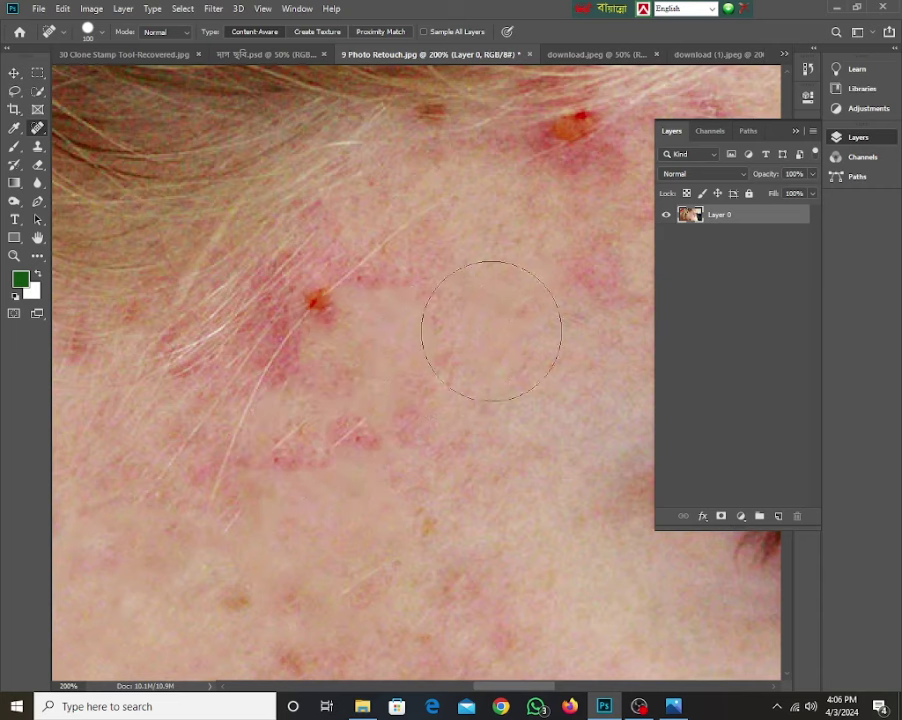
Step: Heal the two red spots above the eyebrow and a blemish higher on the forehead
{"action": "mouse_move", "coordinate": [488, 331]}
{"action": "left_mouse_down"}
{"action": "mouse_move", "coordinate": [237, 388]}
{"action": "mouse_move", "coordinate": [195, 366]}
{"action": "mouse_move", "coordinate": [346, 398]}
{"action": "left_mouse_up"}
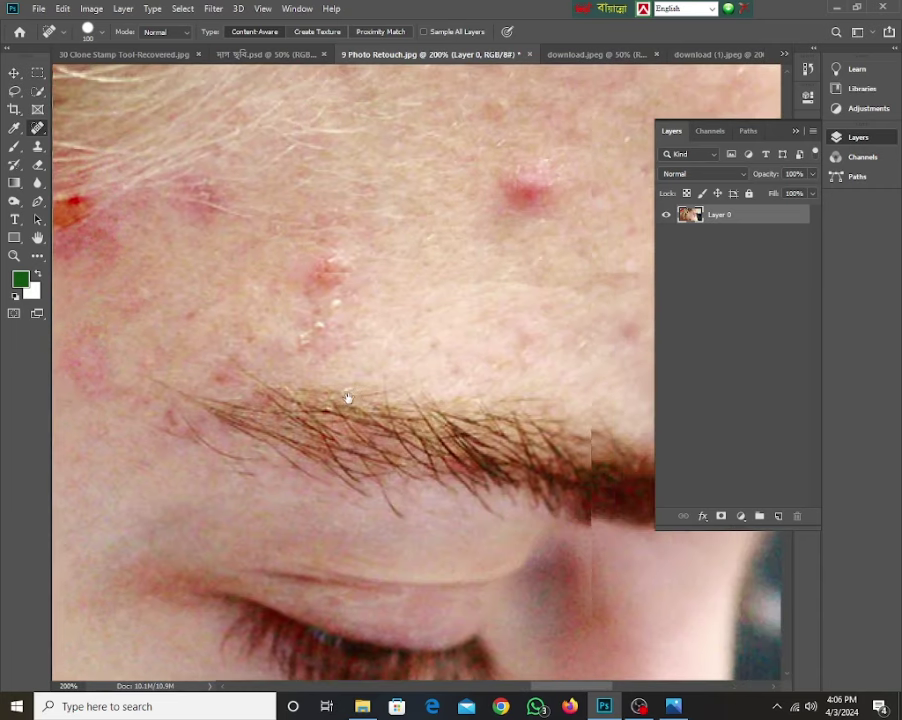
{"action": "left_click", "coordinate": [527, 210]}
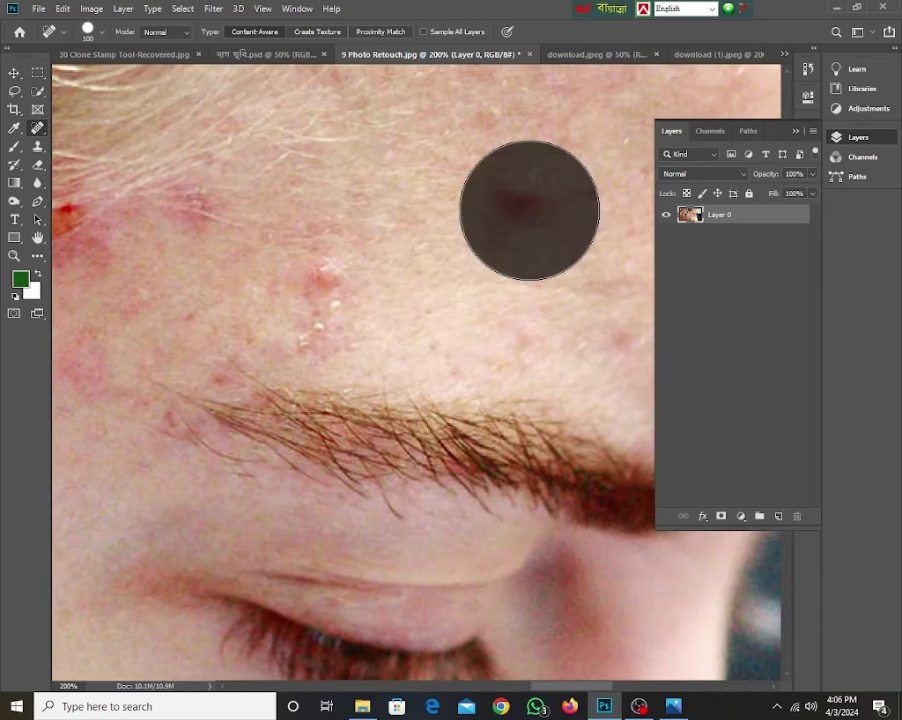
{"action": "left_click", "coordinate": [356, 294]}
{"action": "left_click_drag", "start_coordinate": [470, 262], "coordinate": [336, 326]}
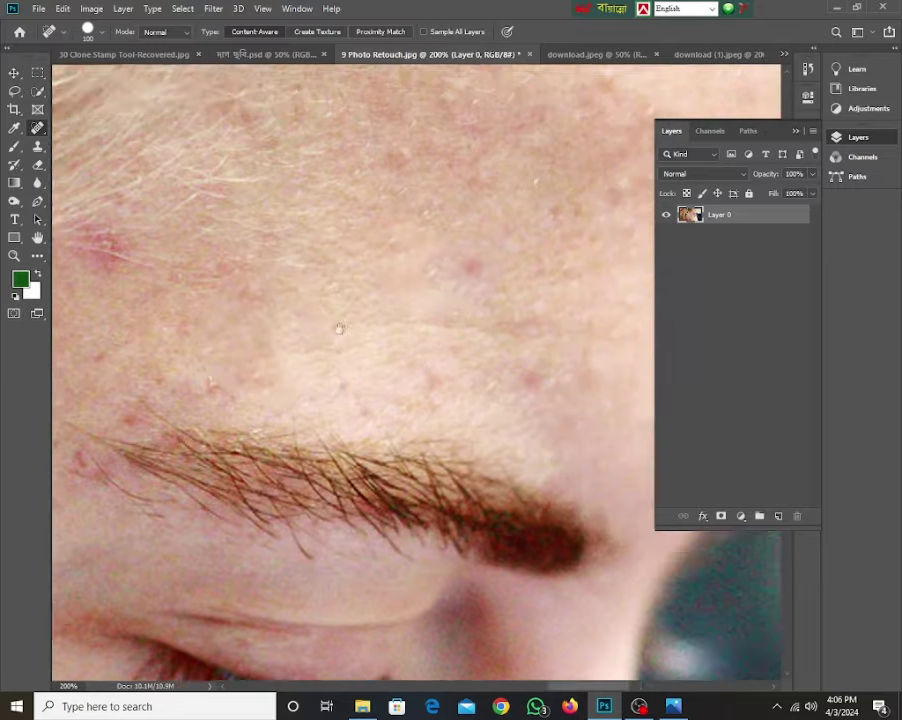
{"action": "mouse_move", "coordinate": [407, 361]}
{"action": "left_mouse_down"}
{"action": "mouse_move", "coordinate": [422, 464]}
{"action": "mouse_move", "coordinate": [480, 384]}
{"action": "mouse_move", "coordinate": [412, 366]}
{"action": "mouse_move", "coordinate": [417, 340]}
{"action": "left_mouse_up"}
{"action": "left_click", "coordinate": [424, 327]}
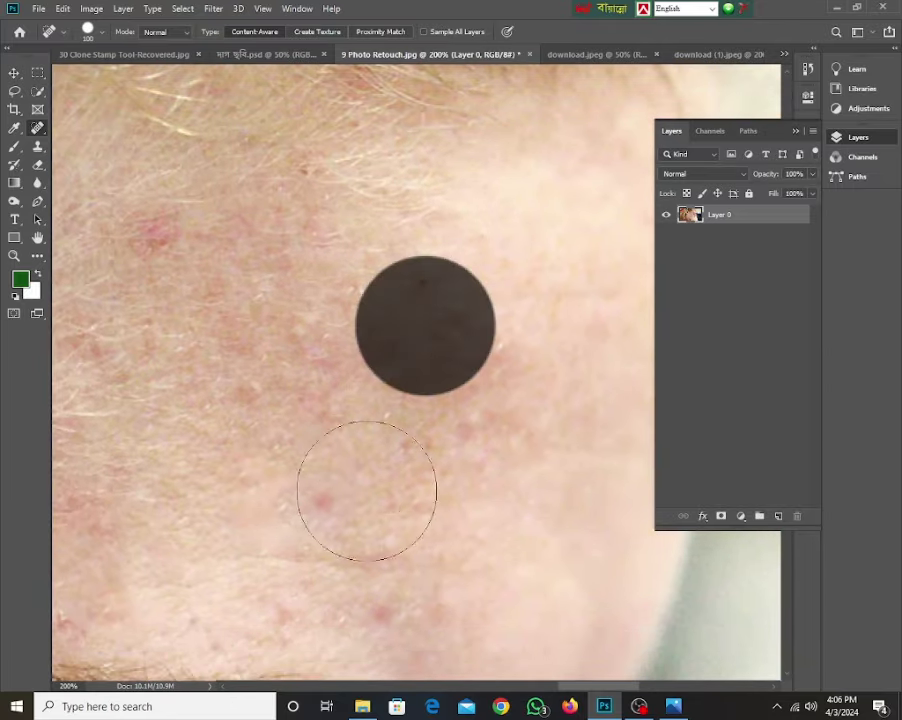
Step: Heal the remaining small red spot on the forehead and the red spot on the cheek below the eyelashes
{"action": "left_click", "coordinate": [326, 486], "text": "alt"}
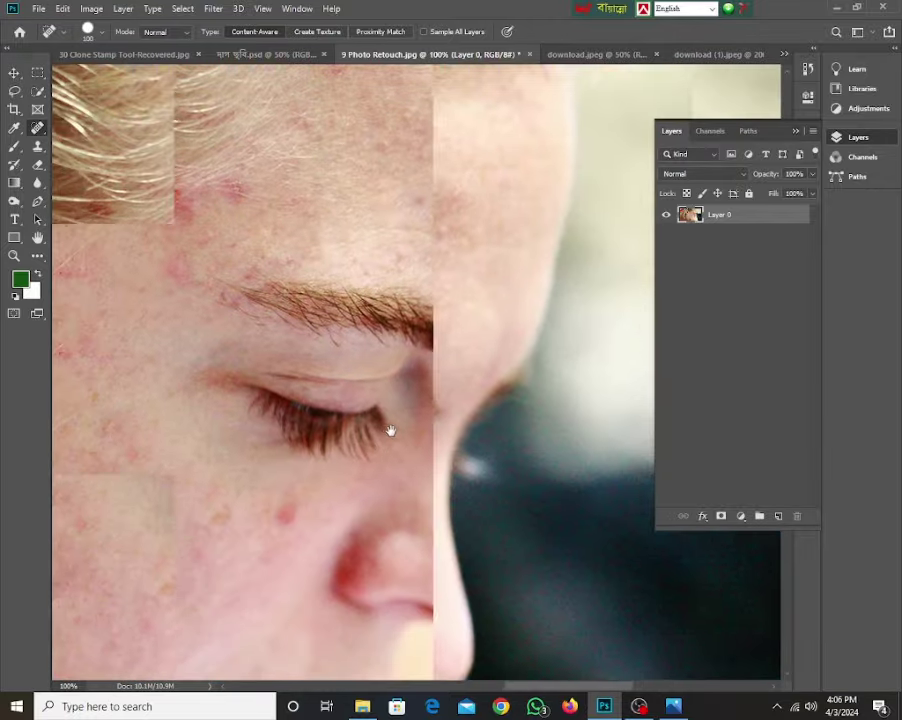
{"action": "left_click_drag", "start_coordinate": [390, 431], "coordinate": [440, 440]}
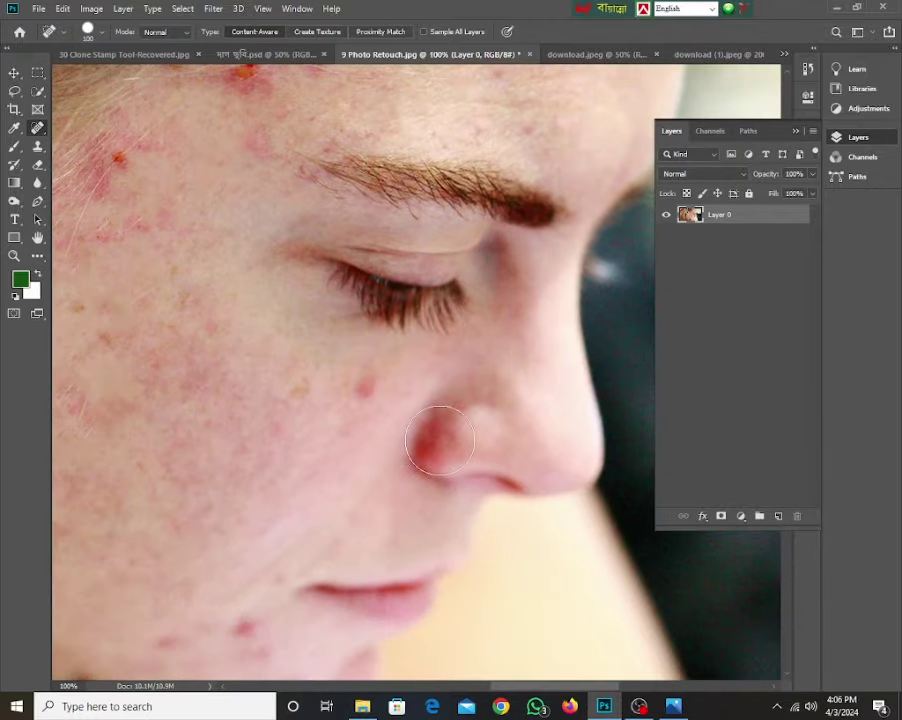
{"action": "left_click", "coordinate": [285, 498], "text": "ctrl"}
{"action": "left_click", "coordinate": [431, 293]}
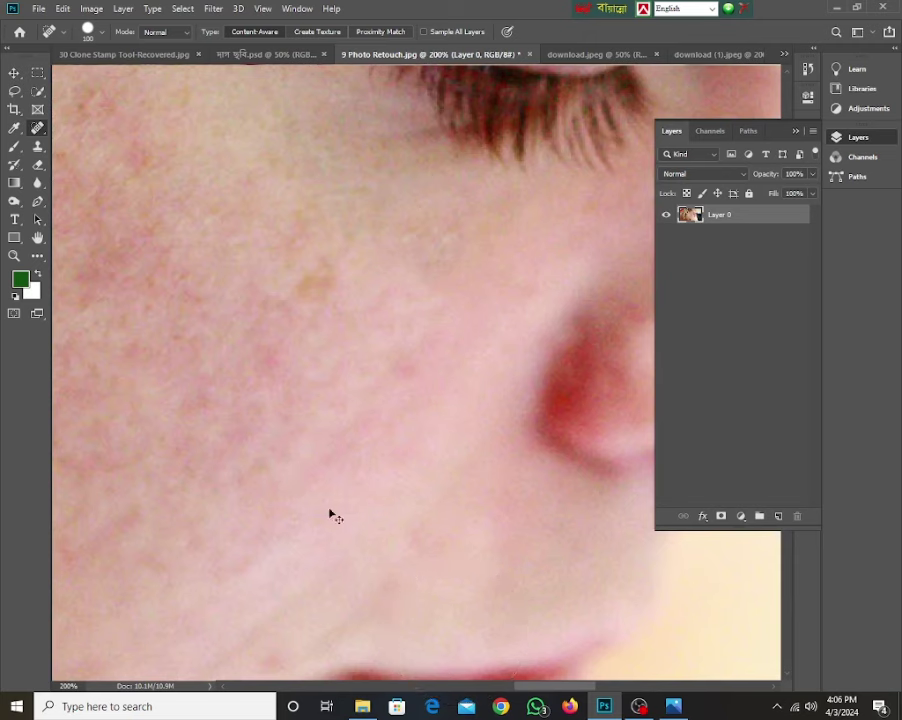
Step: Heal the two small spots on the outer cheek below the ear with the Spot Healing Brush at size 100
{"action": "key", "text": "ctrl+minus"}
{"action": "left_click_drag", "start_coordinate": [296, 532], "coordinate": [380, 396]}
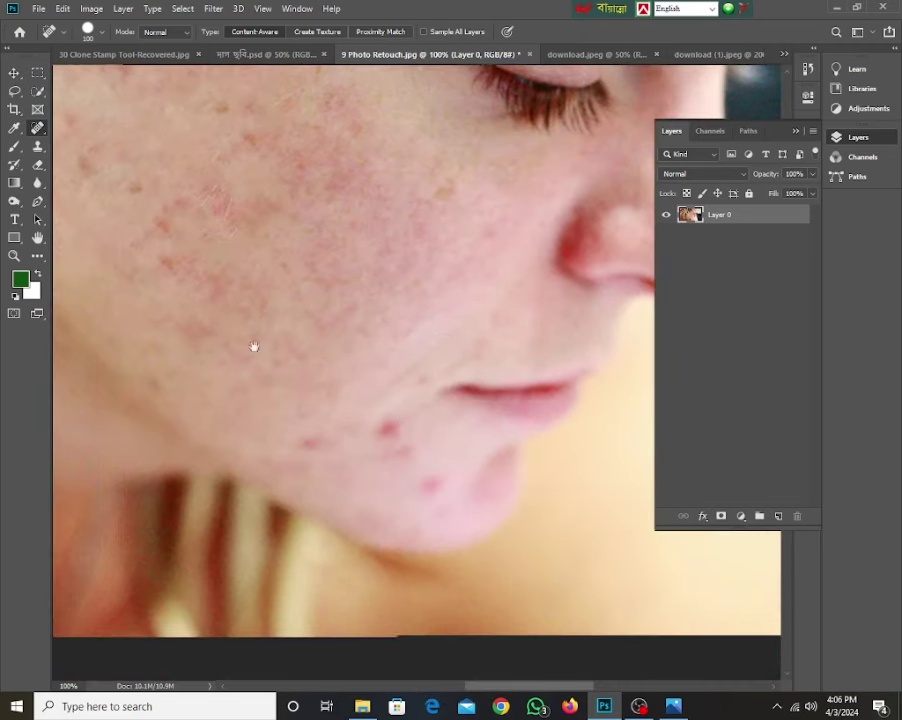
{"action": "mouse_move", "coordinate": [252, 346]}
{"action": "left_mouse_down"}
{"action": "mouse_move", "coordinate": [347, 440]}
{"action": "mouse_move", "coordinate": [350, 478]}
{"action": "left_mouse_up"}
{"action": "left_click", "coordinate": [244, 388]}
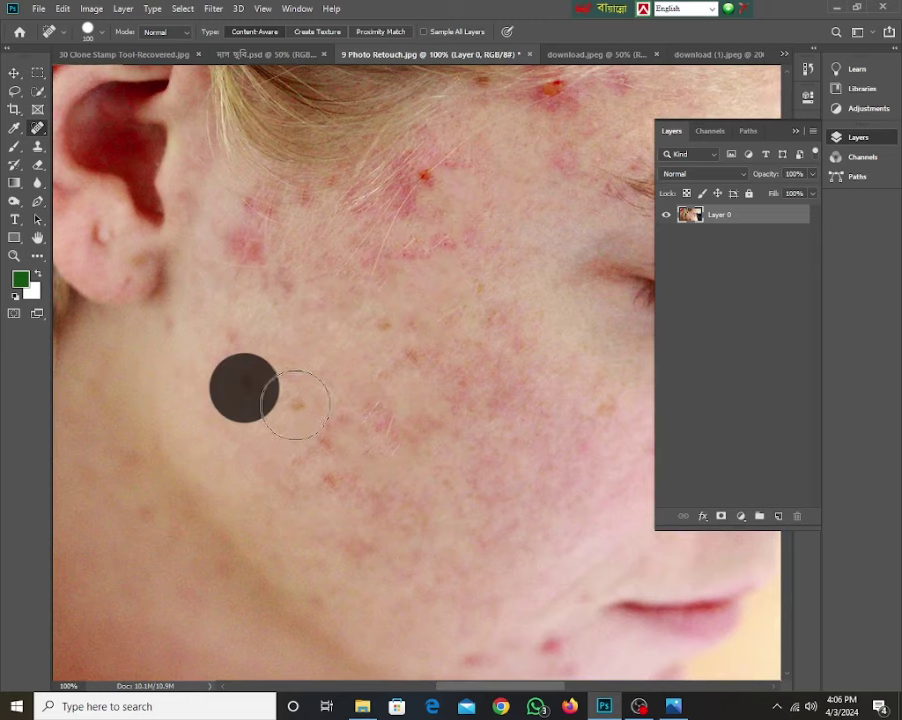
{"action": "left_click", "coordinate": [296, 404]}
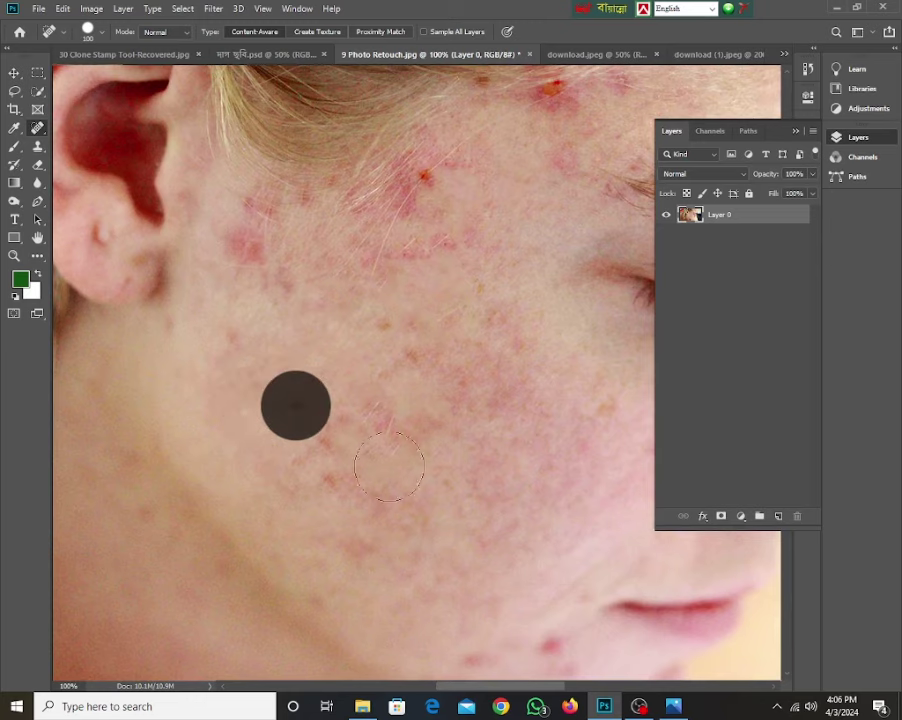
Step: Heal the row of red marks across the upper cheek below the temple and two reddish spots in the middle of the cheek
{"action": "left_click", "coordinate": [431, 251]}
{"action": "left_click", "coordinate": [478, 243]}
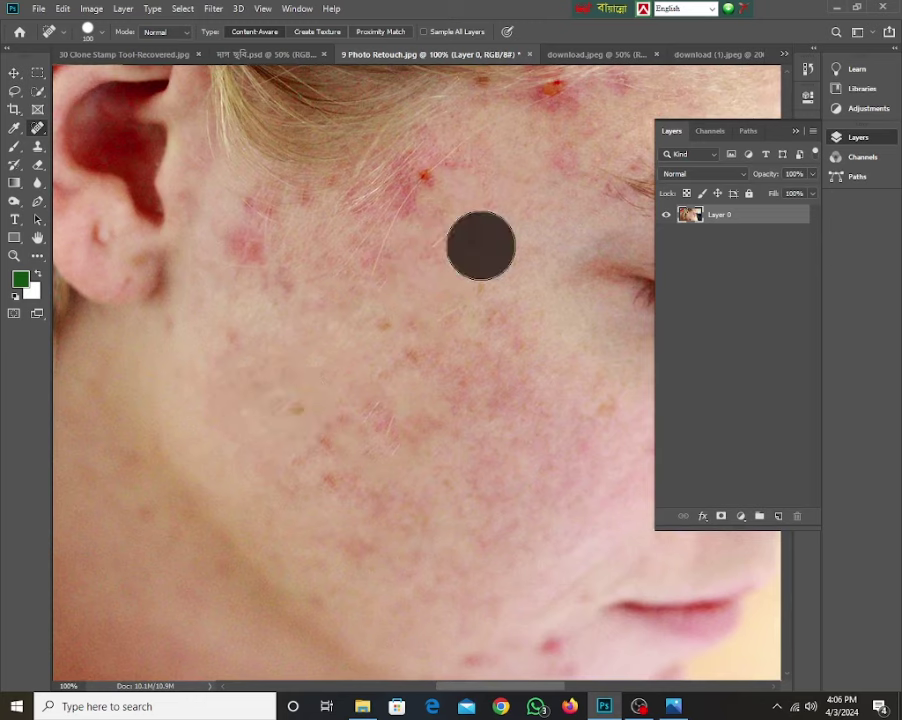
{"action": "left_click", "coordinate": [413, 359]}
{"action": "left_click", "coordinate": [381, 426]}
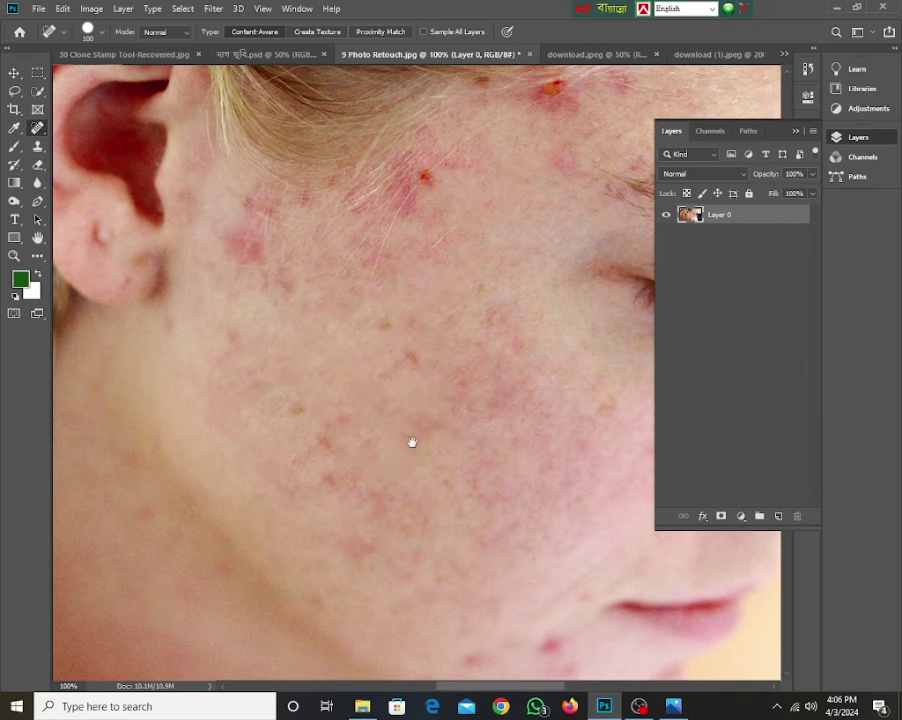
Step: Switch to the Move tool and review the retouched cheek and jaw at 66.7% zoom
{"action": "left_click_drag", "start_coordinate": [412, 442], "coordinate": [396, 327]}
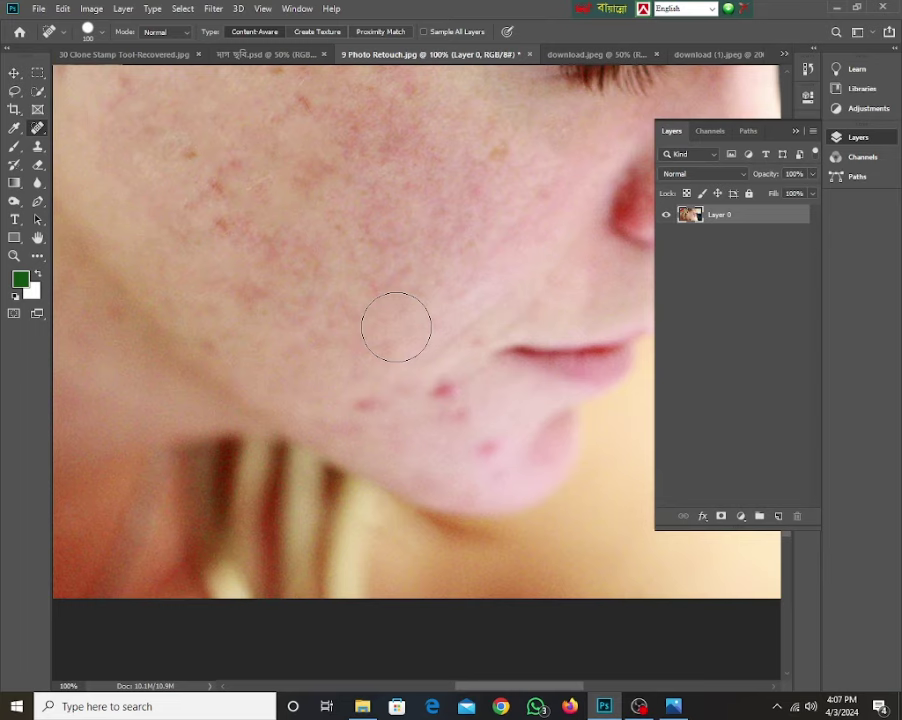
{"action": "scroll", "coordinate": [396, 327], "scroll_direction": "up", "scroll_amount": 1}
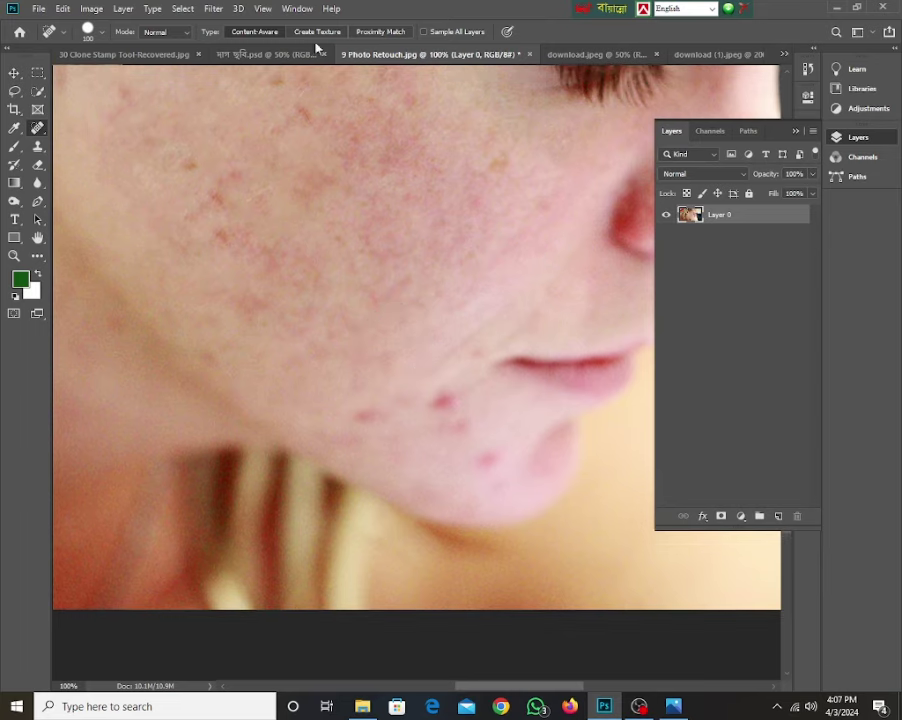
{"action": "left_click", "coordinate": [14, 75]}
{"action": "left_click", "coordinate": [386, 374], "text": "ctrl+alt"}
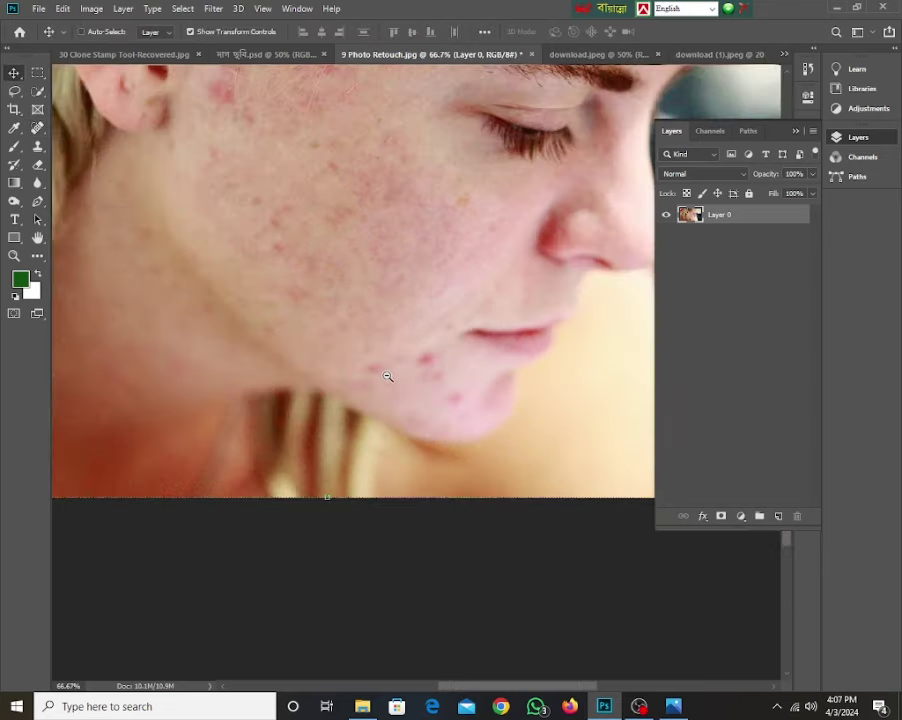